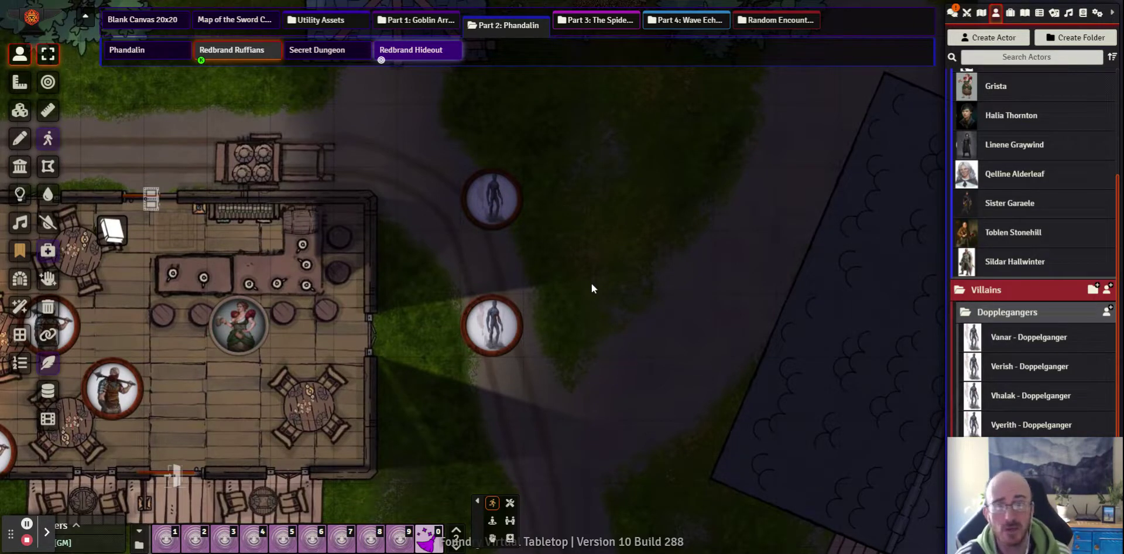
left_click(498, 199)
left_click(487, 313)
left_click(505, 225)
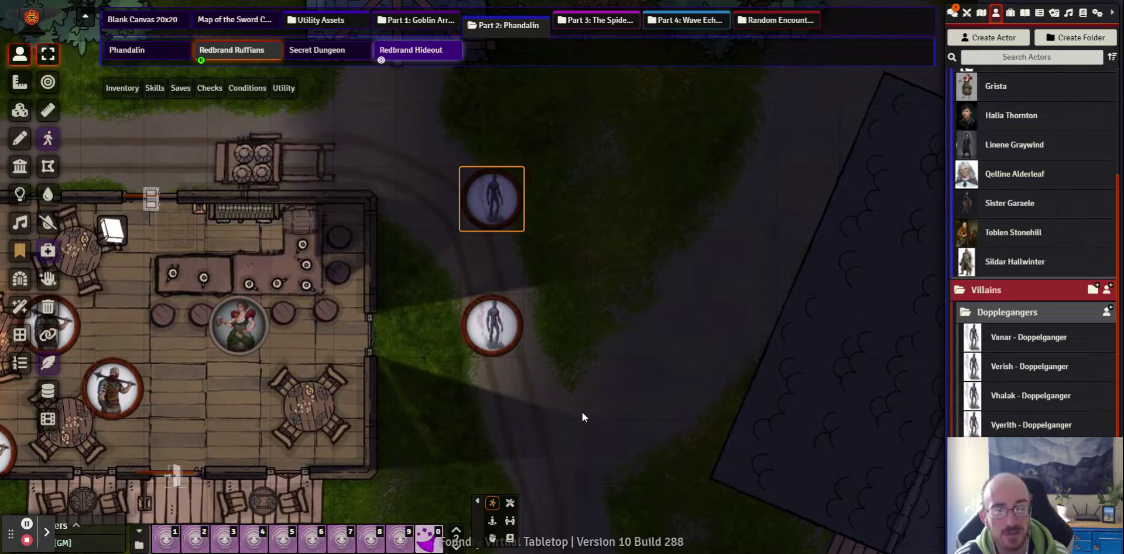
left_click(491, 325)
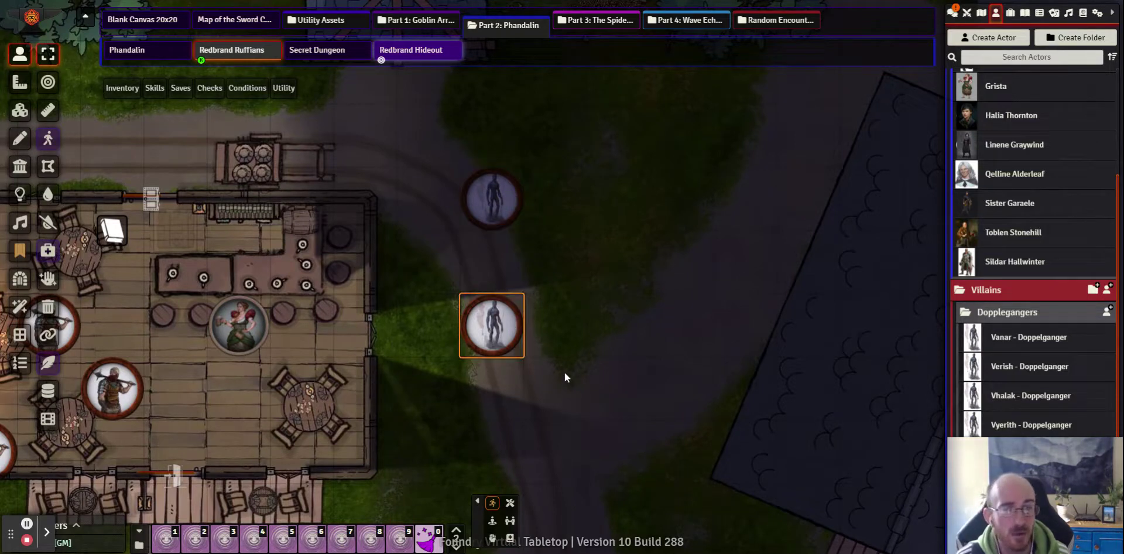
left_click_drag(578, 278, 441, 384)
left_click(552, 174)
left_click(519, 194)
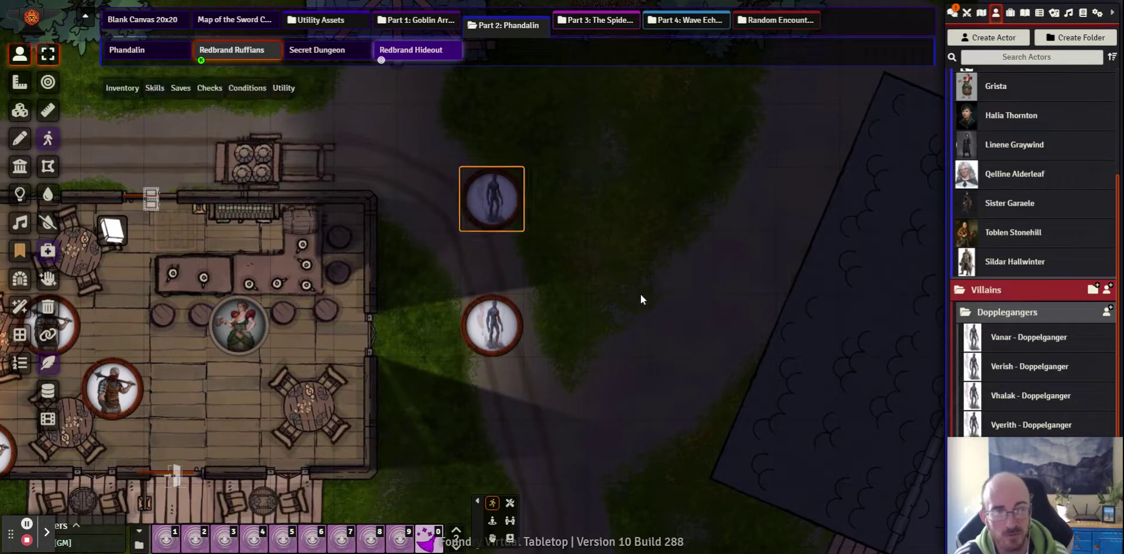
View the token controls and character sheet of the Vanar doppelganger north of the other doppelganger on the road.
right_click(505, 196)
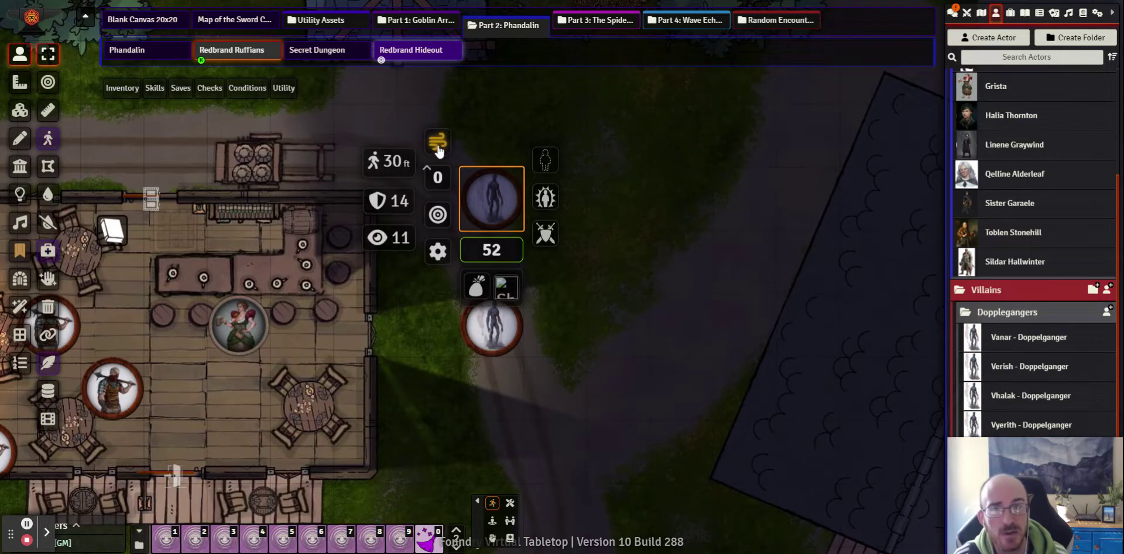
double_click(497, 198)
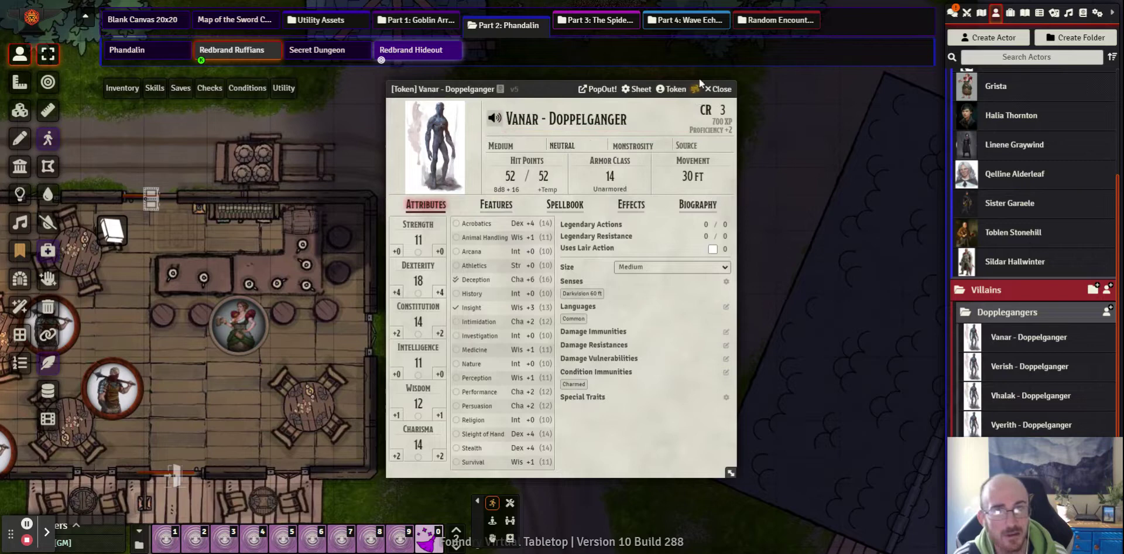
left_click(715, 92)
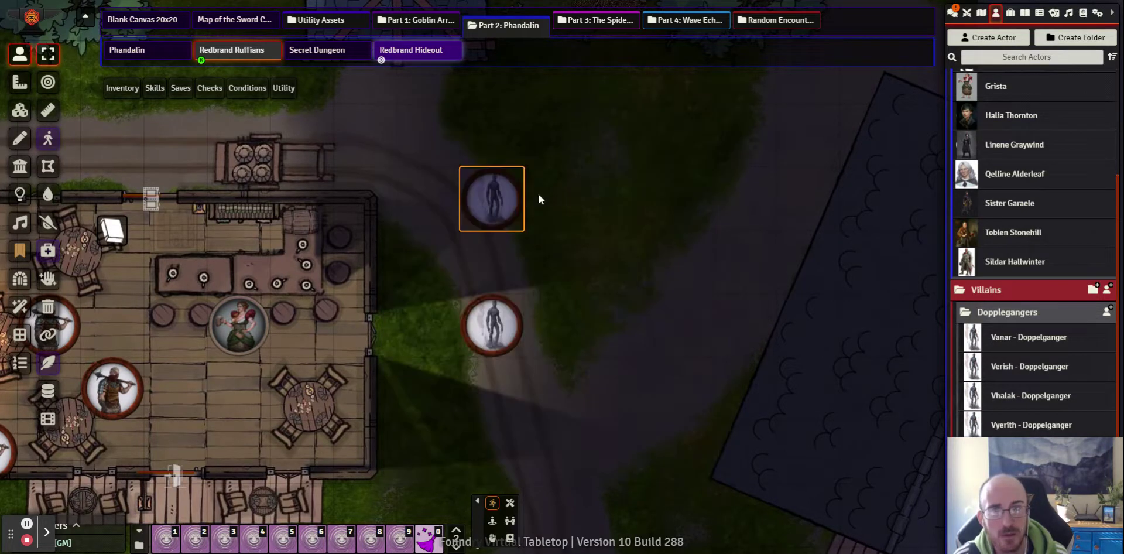
Open the Polymorpher Manager for the Vanar doppelganger from its token controls, close it, and reopen it from the character sheet.
right_click(507, 206)
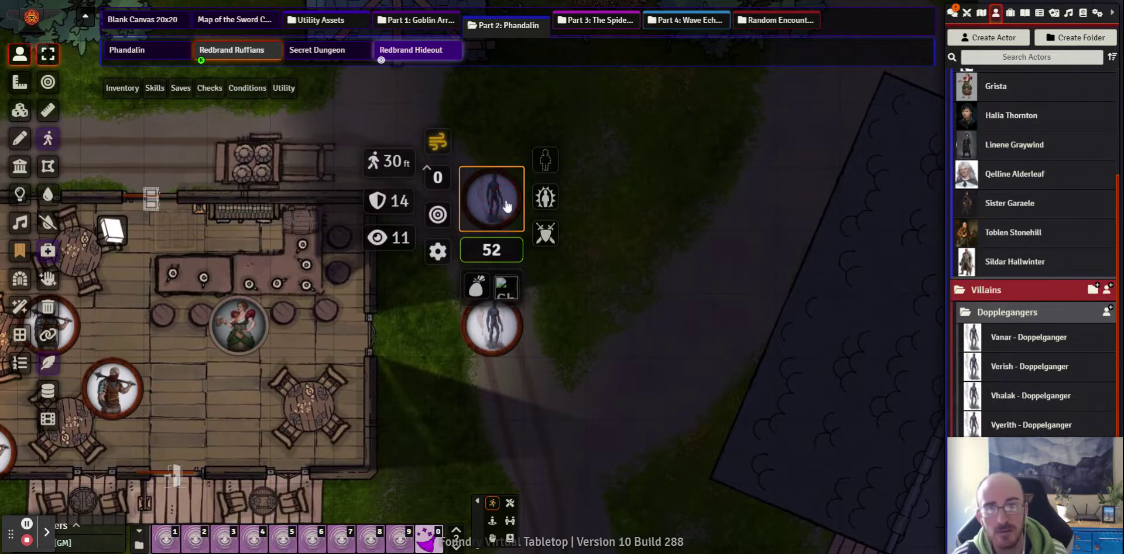
left_click(438, 146)
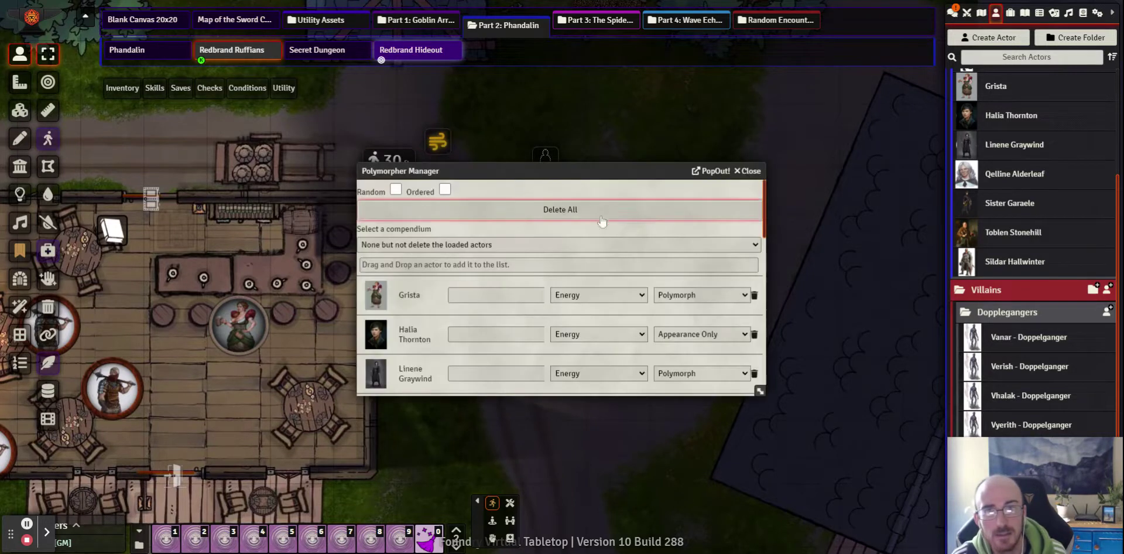
left_click(748, 171)
left_click(695, 89)
left_click(718, 89)
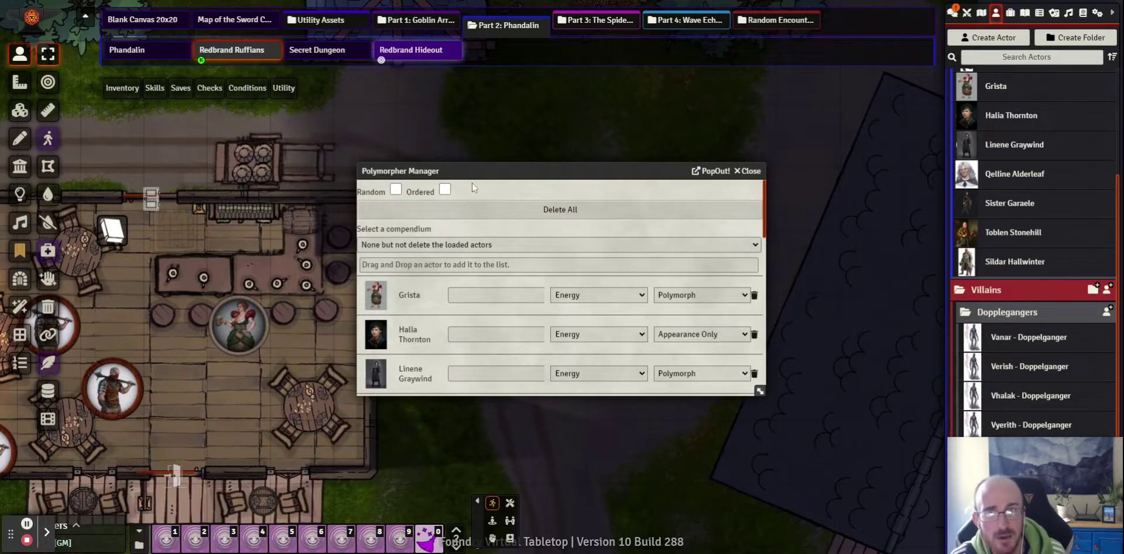
Transform the Vanar doppelganger into Grista using the Polymorph transformation.
left_click_drag(589, 174, 599, 169)
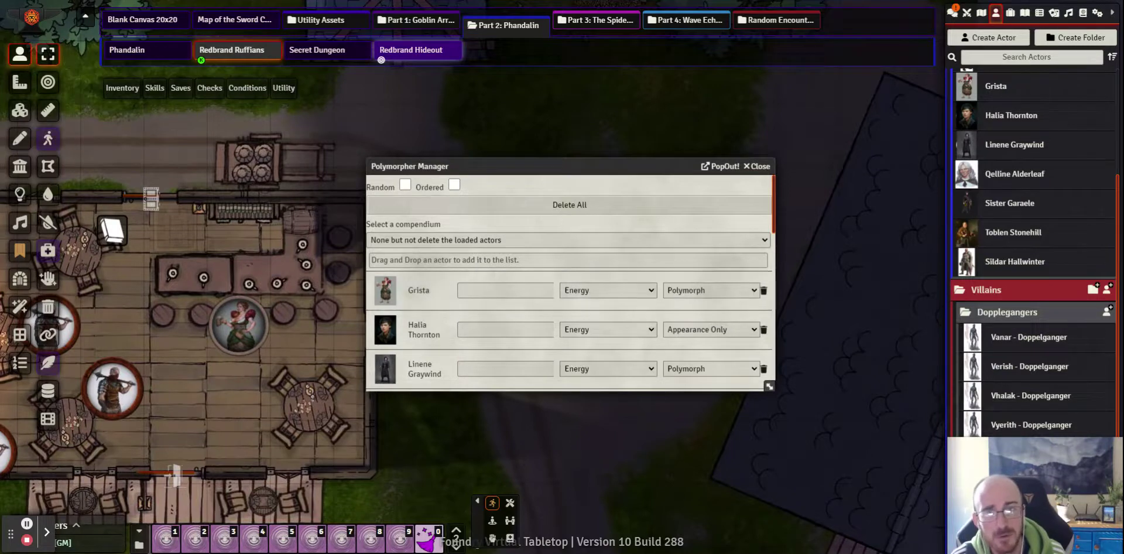
left_click(386, 291)
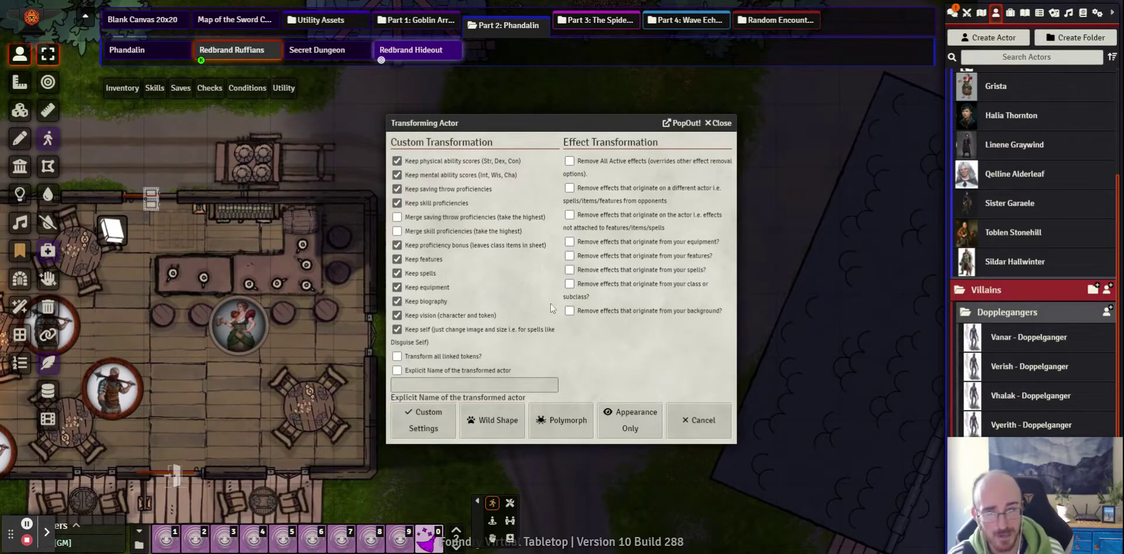
left_click(548, 421)
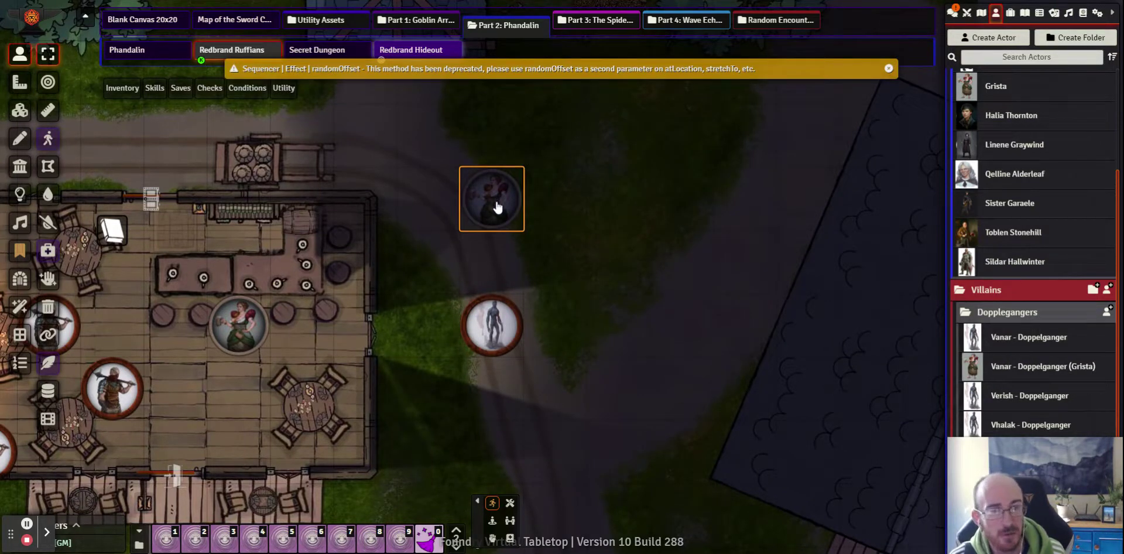
Compare the Verish doppelganger's sheet with the transformed Vanar (Grista) sheet, examining its attributes, features and spellbook.
double_click(505, 343)
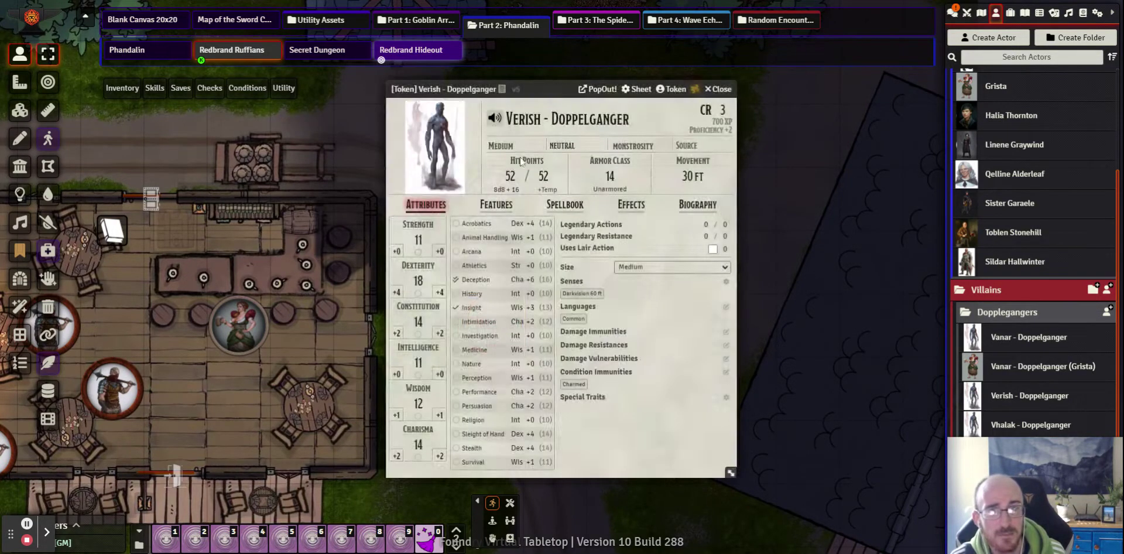
left_click(716, 89)
double_click(499, 200)
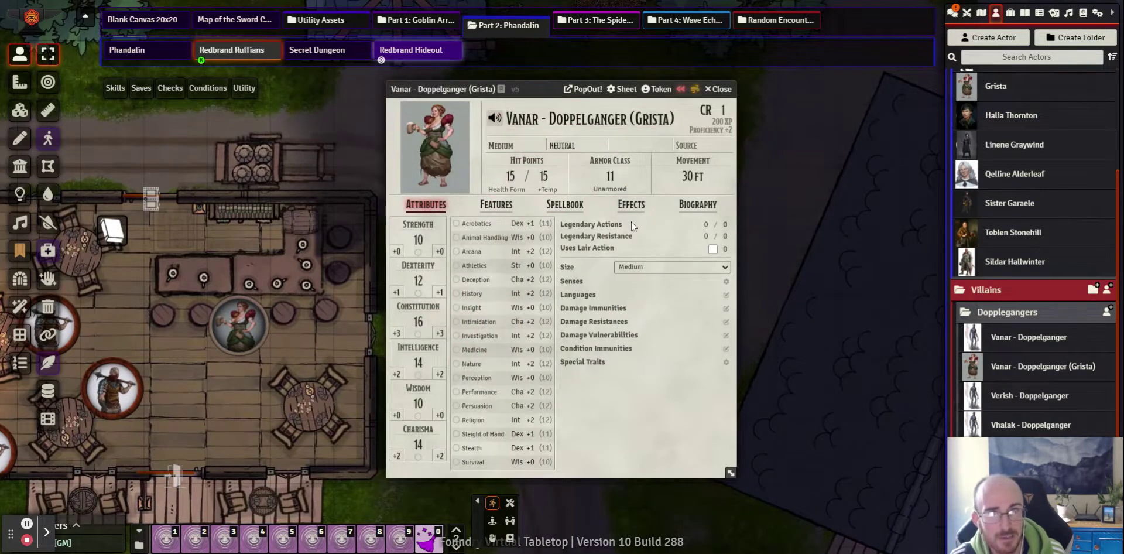
left_click(501, 209)
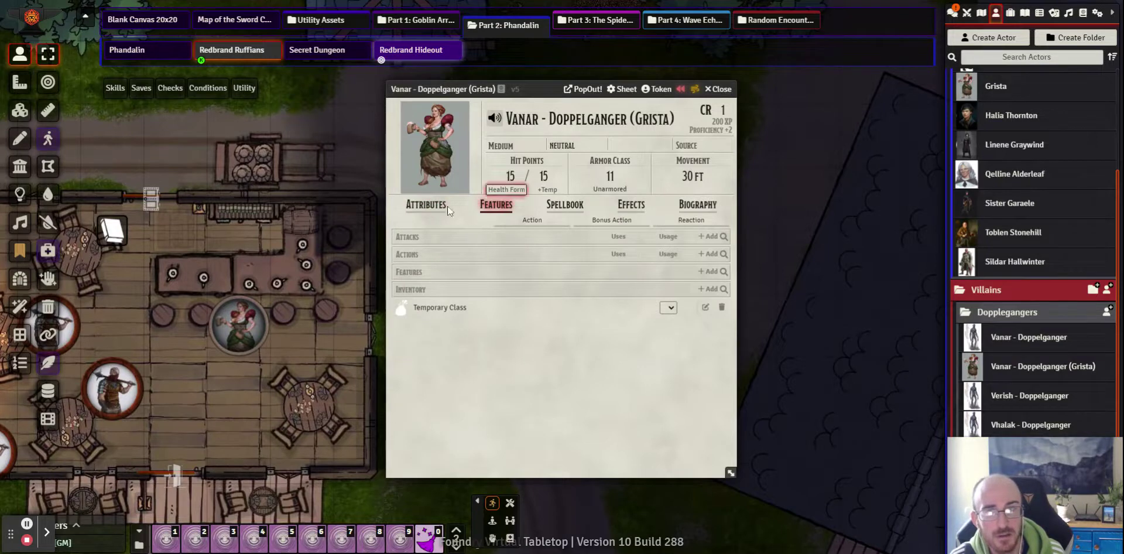
left_click(568, 205)
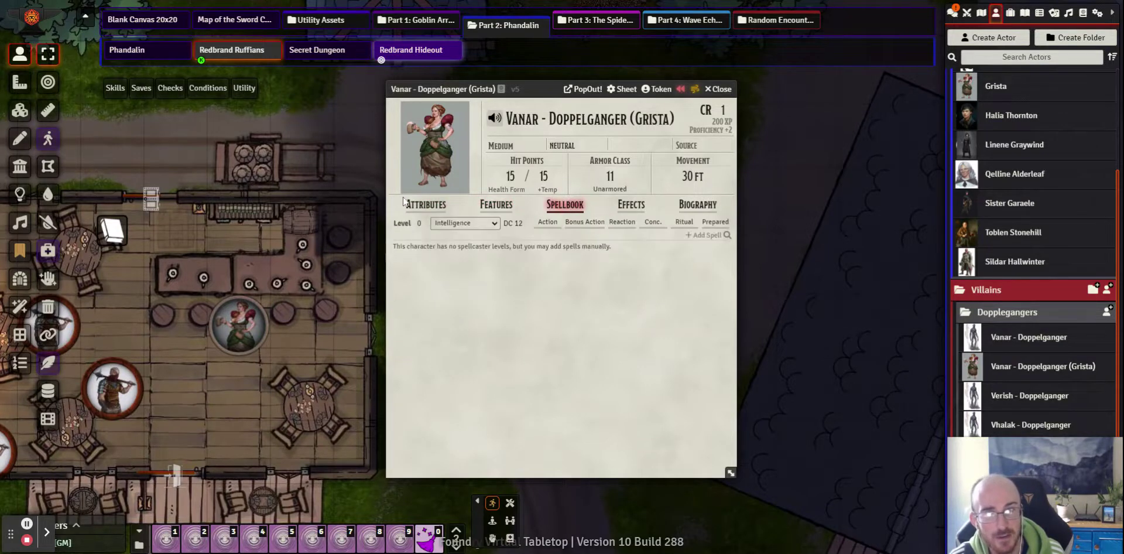
left_click(426, 216)
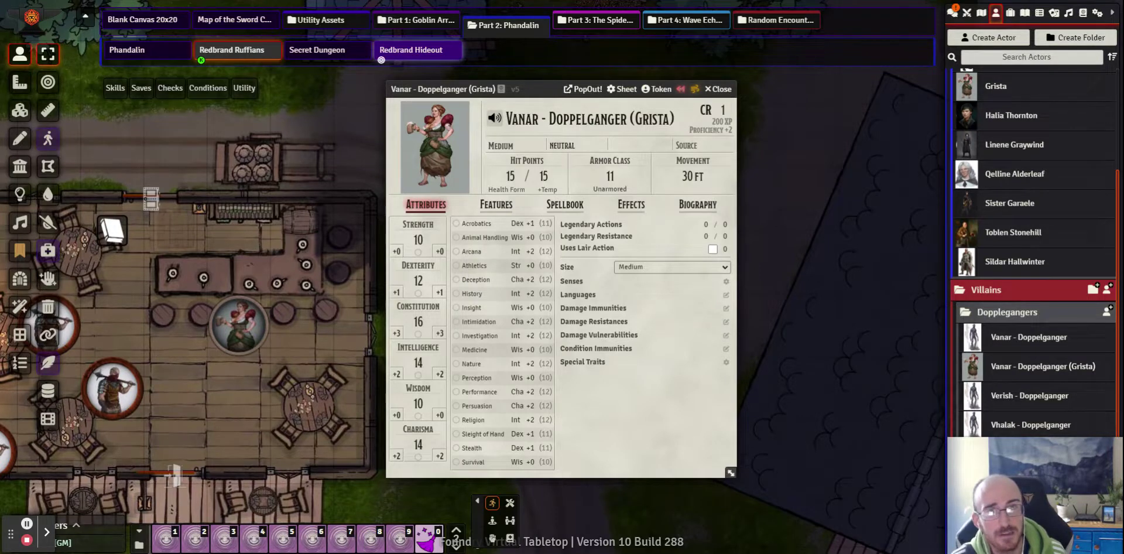
Revert Vanar's Grista transformation, check the original doppelganger sheet, and deselect the token.
left_click(680, 88)
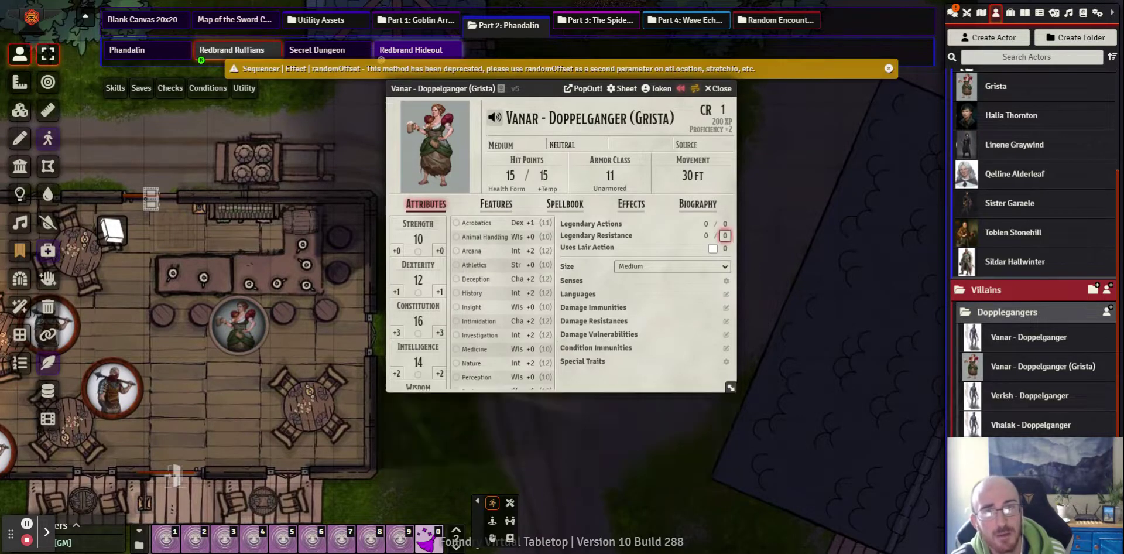
double_click(502, 208)
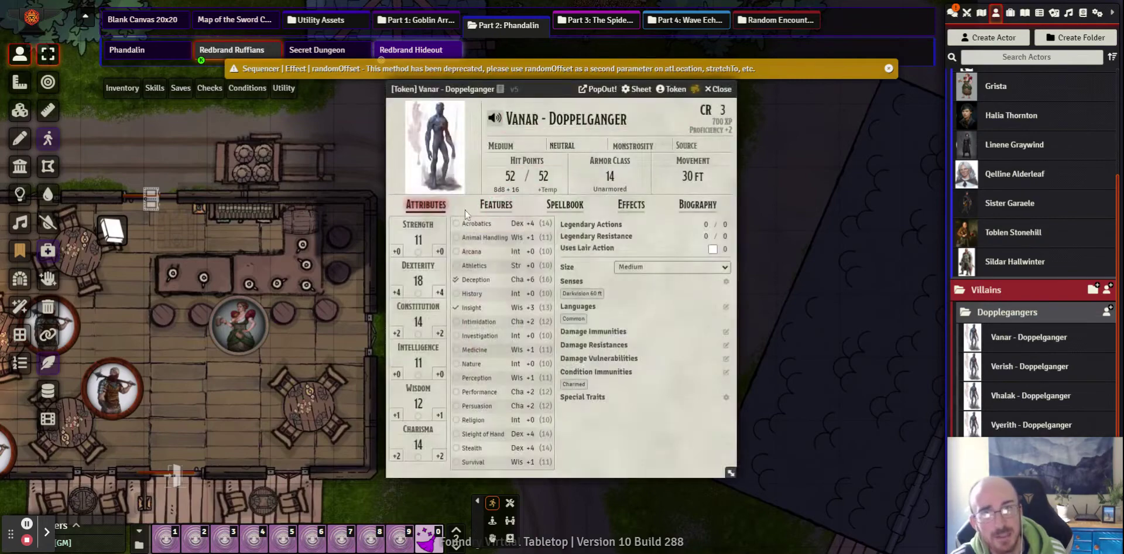
left_click(720, 89)
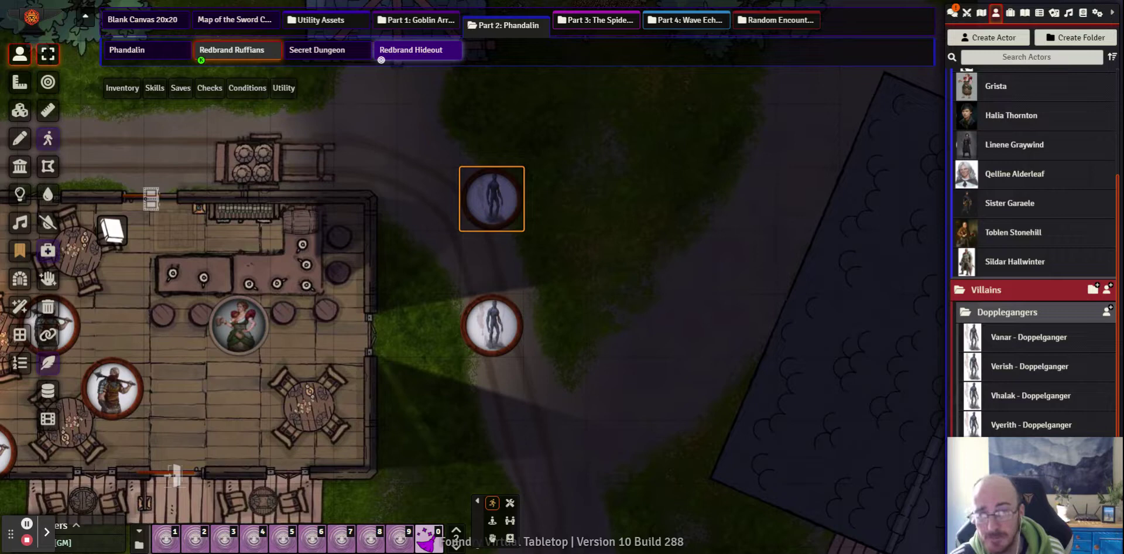
left_click(575, 293)
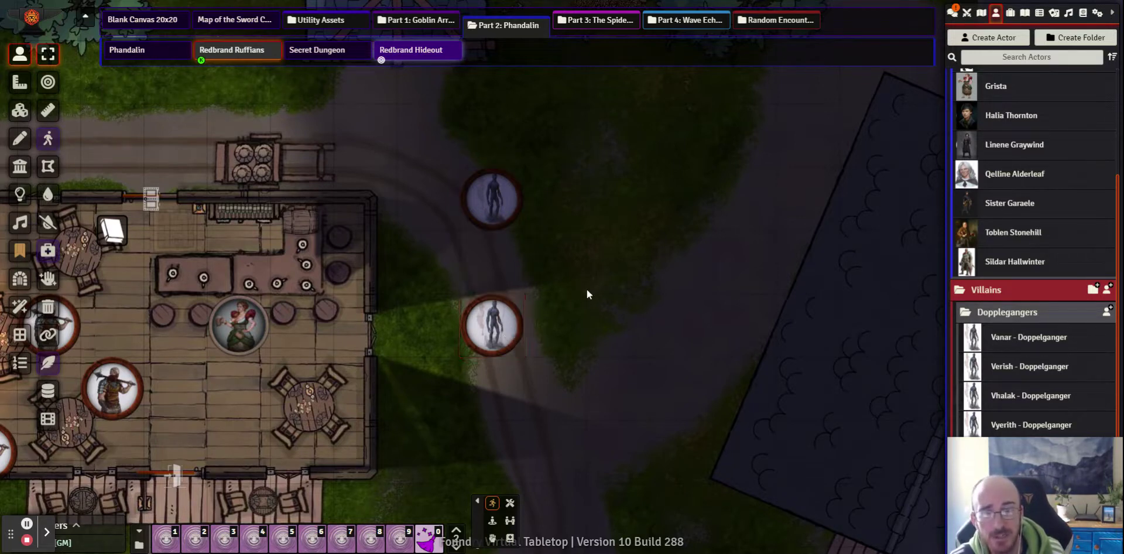
Open the Polymorpher Manager for the Verish doppelganger from its character sheet, leaving only the manager open.
right_click(494, 327)
double_click(494, 328)
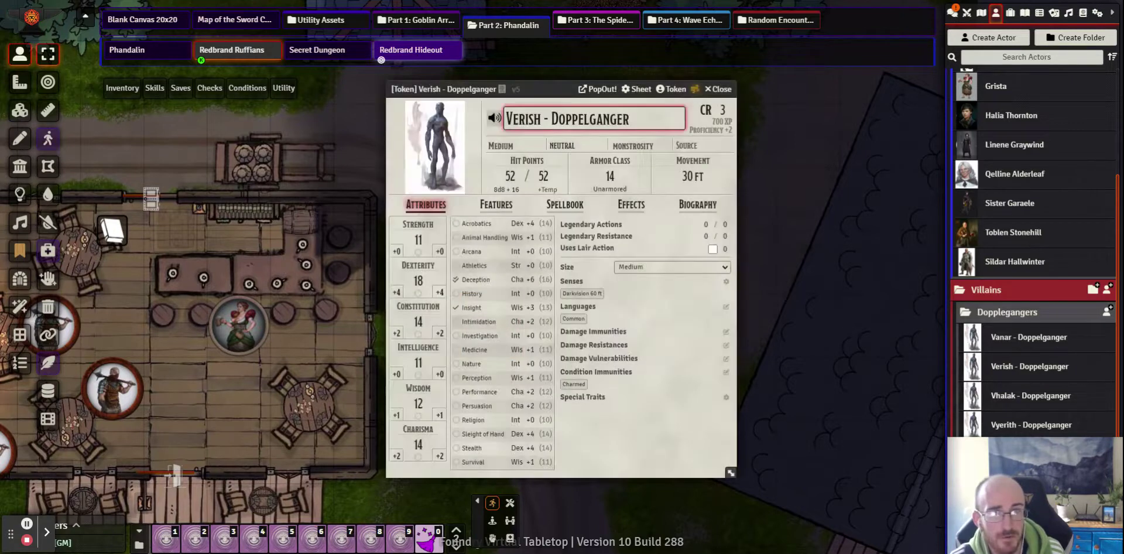
left_click(730, 78)
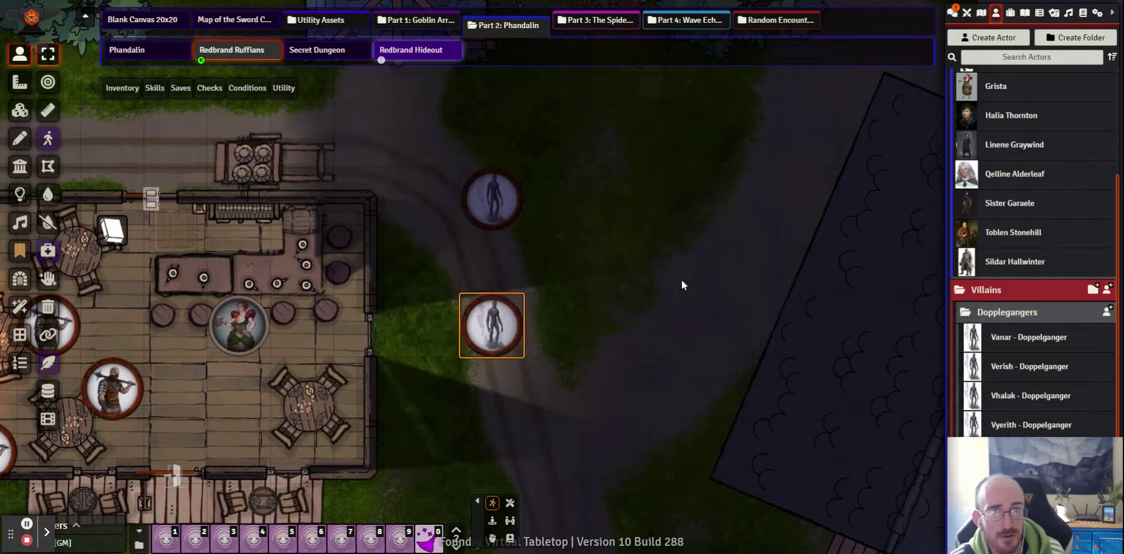
right_click(506, 351)
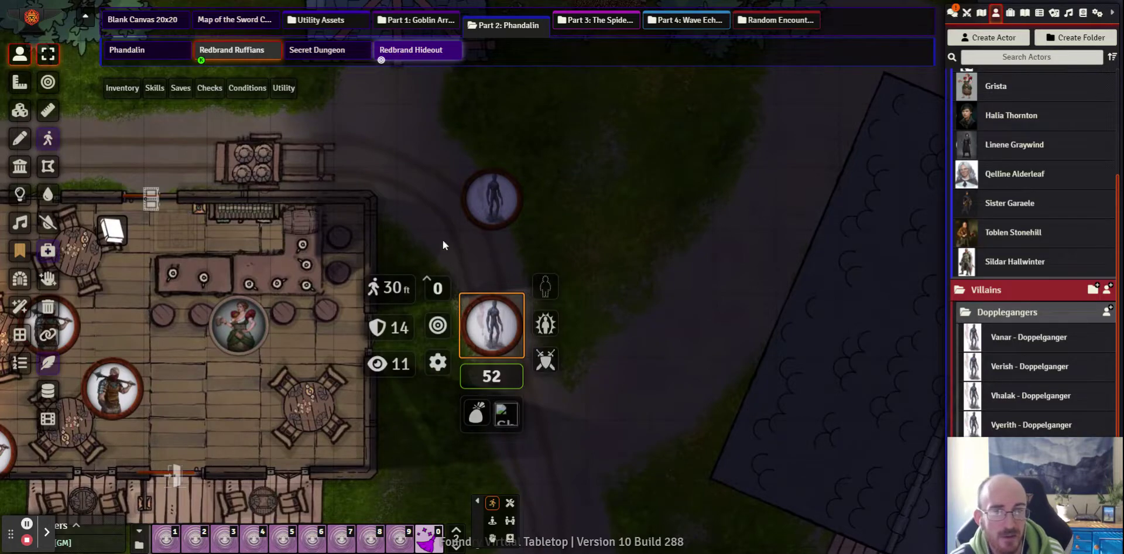
double_click(490, 327)
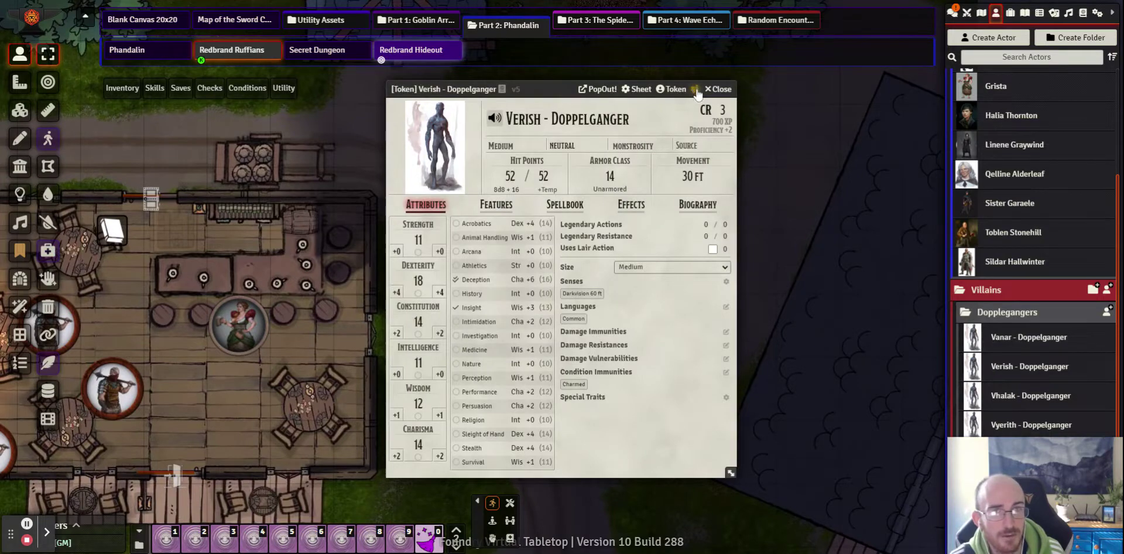
left_click(695, 90)
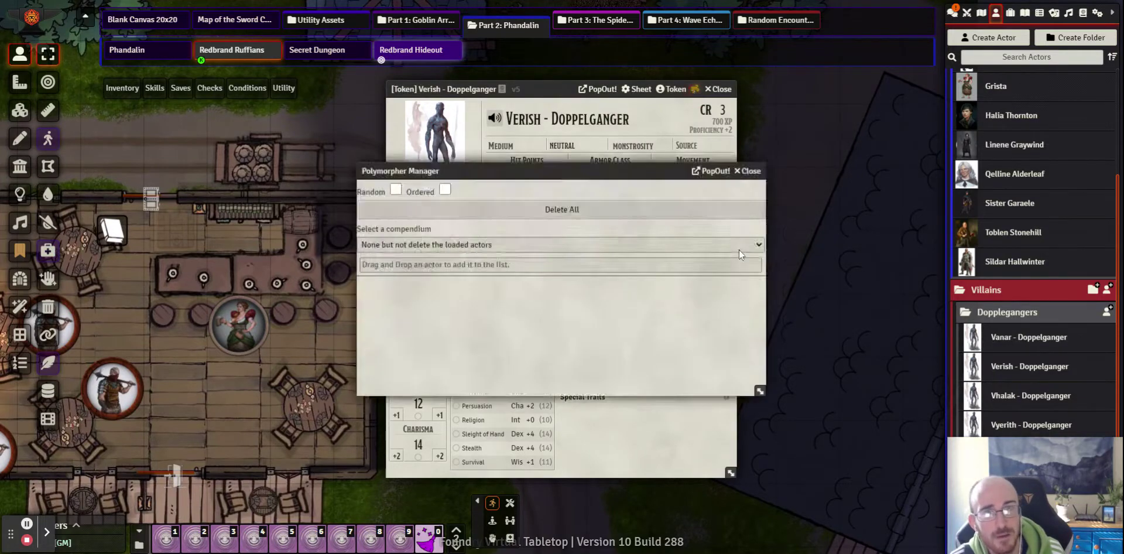
left_click(722, 89)
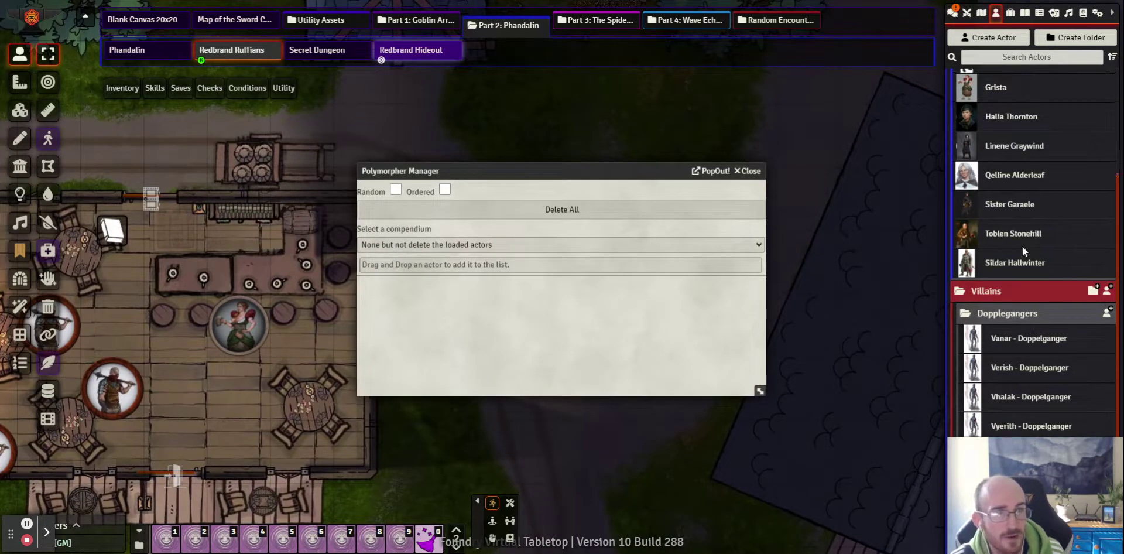
Add Daran Edermath from the Townsfolk folder to Verish's list of polymorph forms.
scroll(1022, 246, "up", 3)
left_click_drag(1028, 174, 582, 316)
left_click_drag(1016, 210, 468, 374)
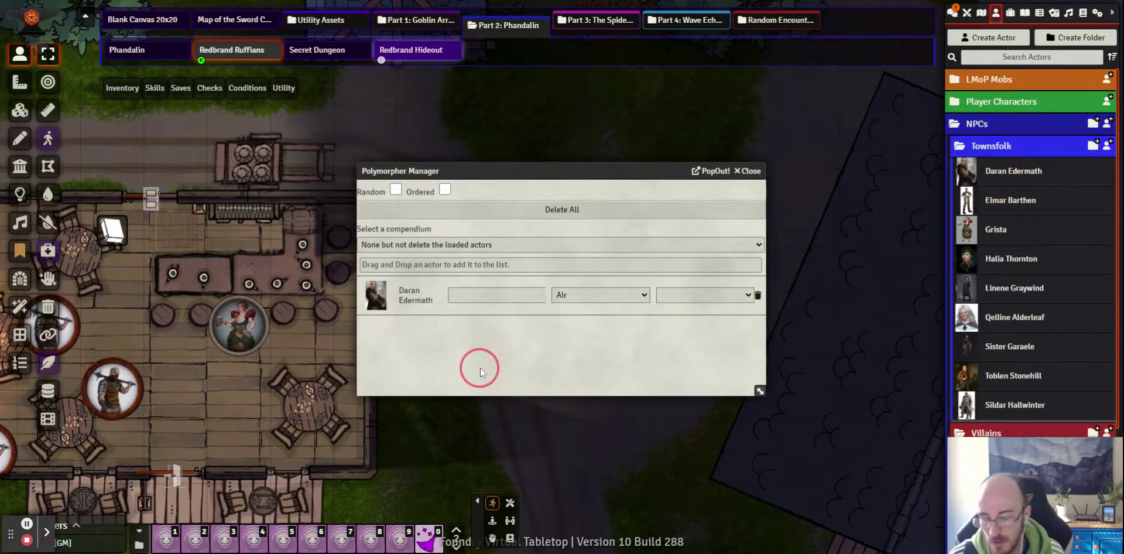
Search for "owlbear", add the Owlbear world actor to Verish's list of polymorph forms, and reposition the manager window.
key("ctrl+space")
type("owlbear")
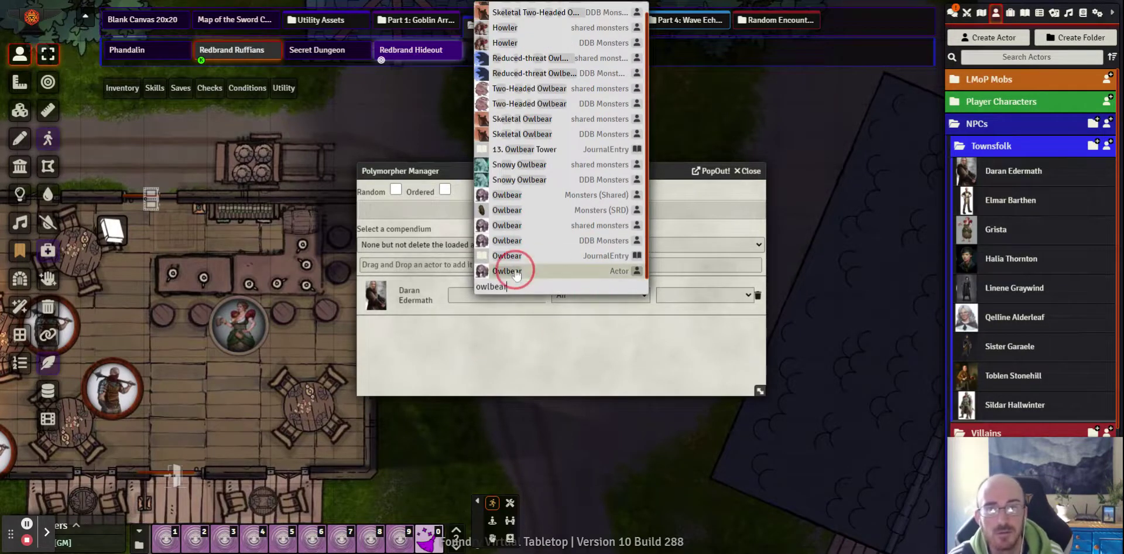
left_click_drag(514, 269, 447, 351)
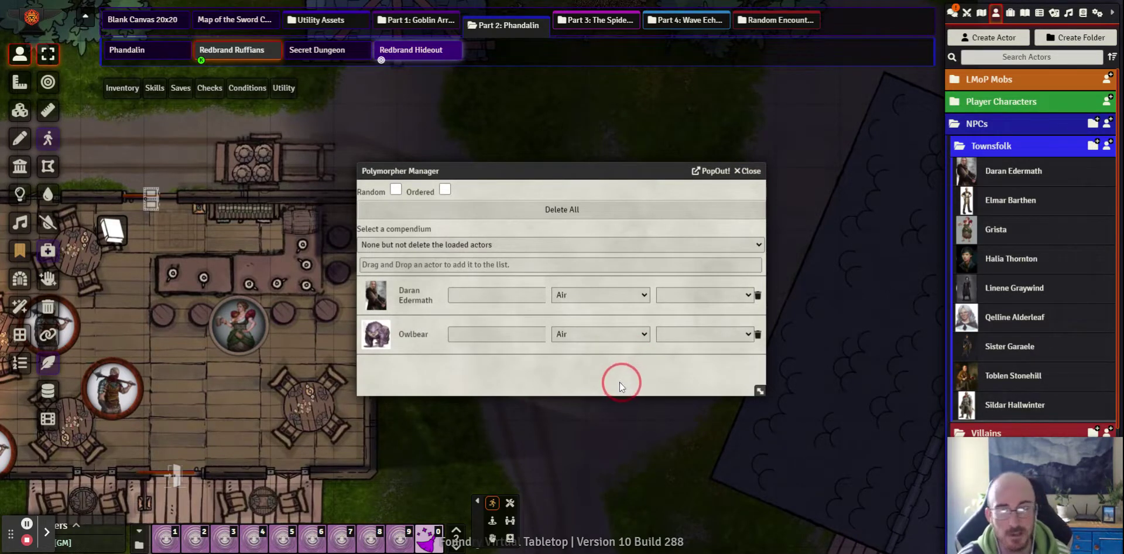
left_click_drag(584, 170, 584, 168)
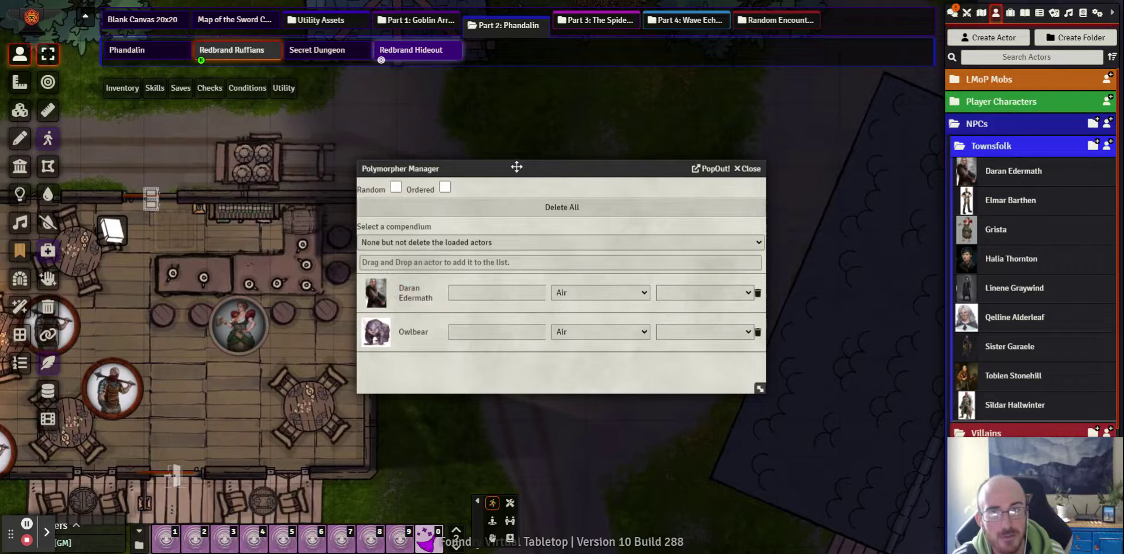
left_click_drag(517, 166, 567, 172)
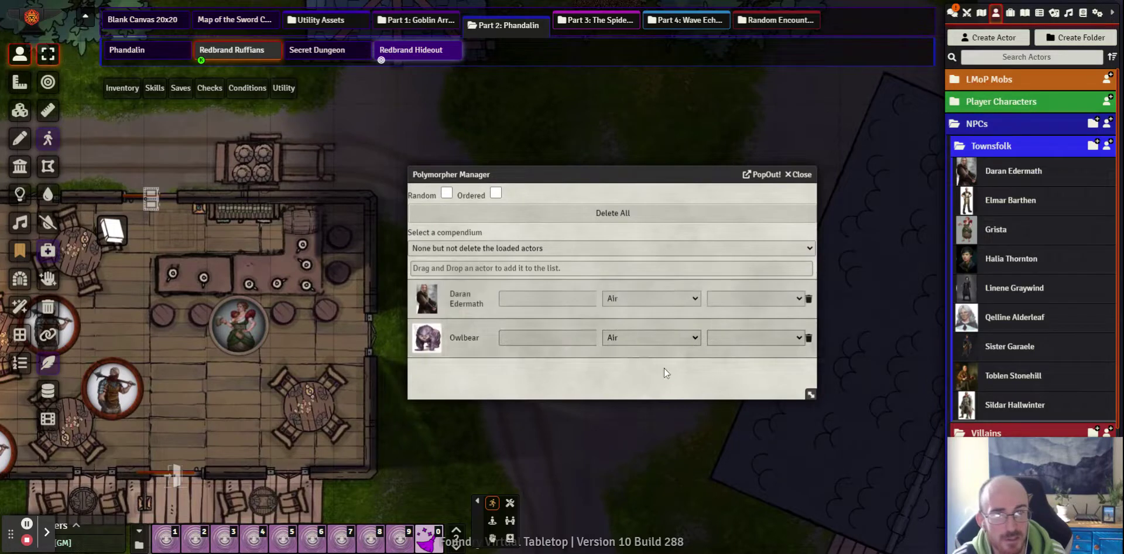
Set the transformation animation to Ice for Daran Edermath and Doki-Doki for the Owlbear.
left_click(679, 298)
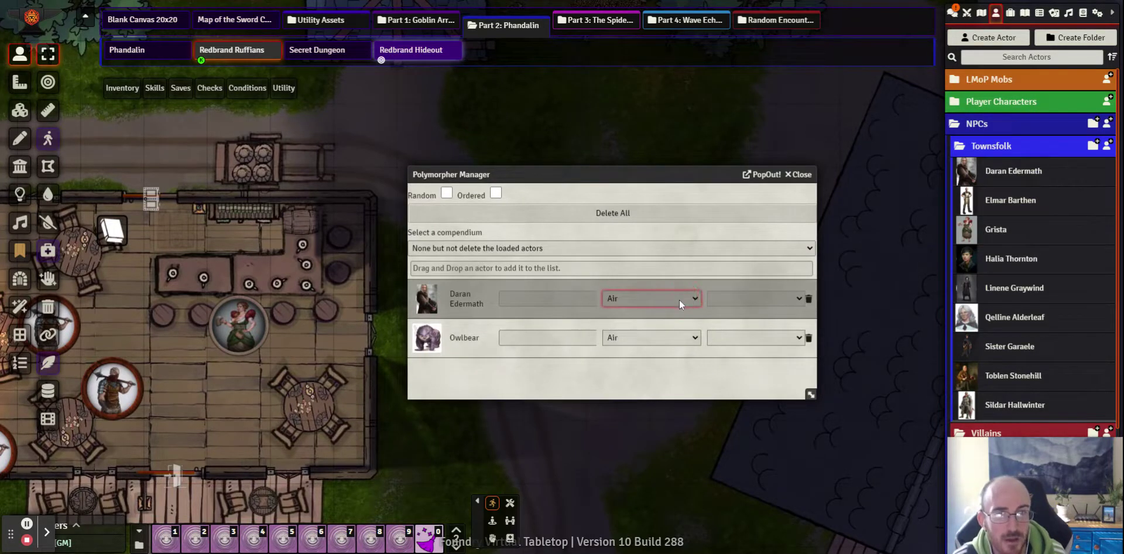
left_click(678, 307)
left_click(661, 337)
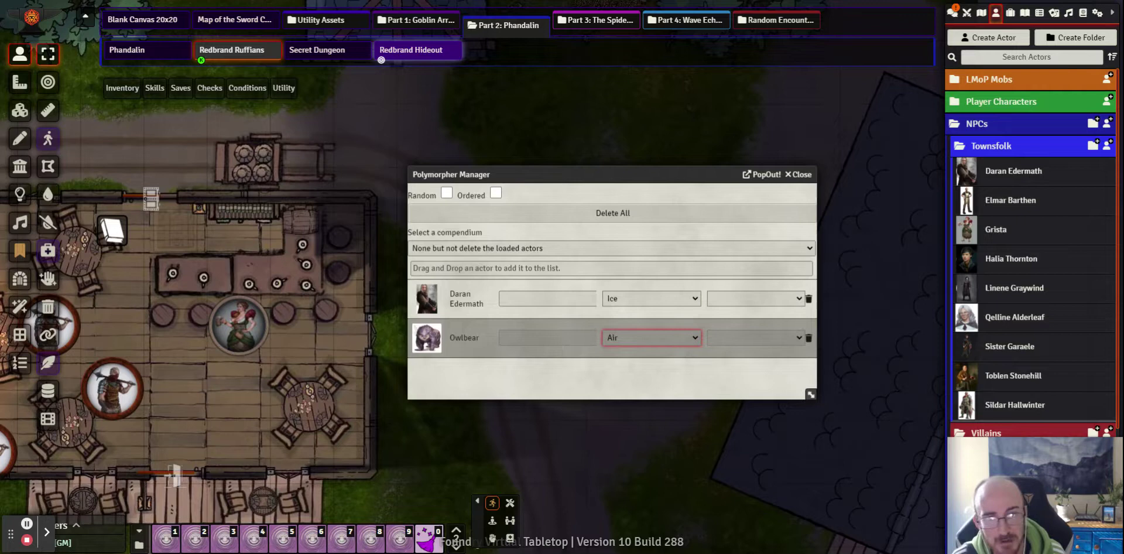
left_click(700, 374)
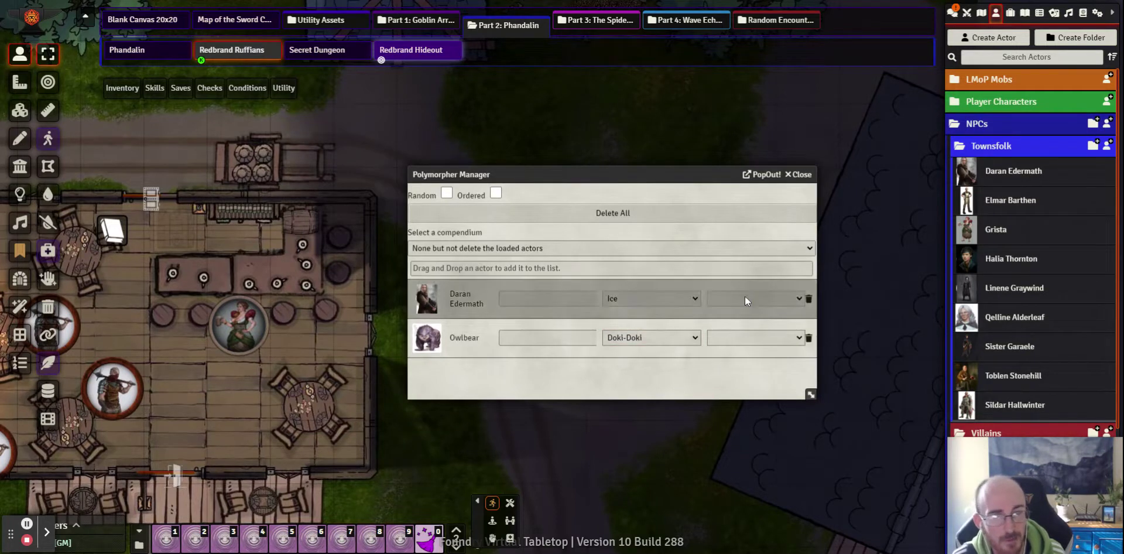
Set the transformation type to Polymorph for Daran Edermath and Wild Shape for the Owlbear.
left_click(768, 300)
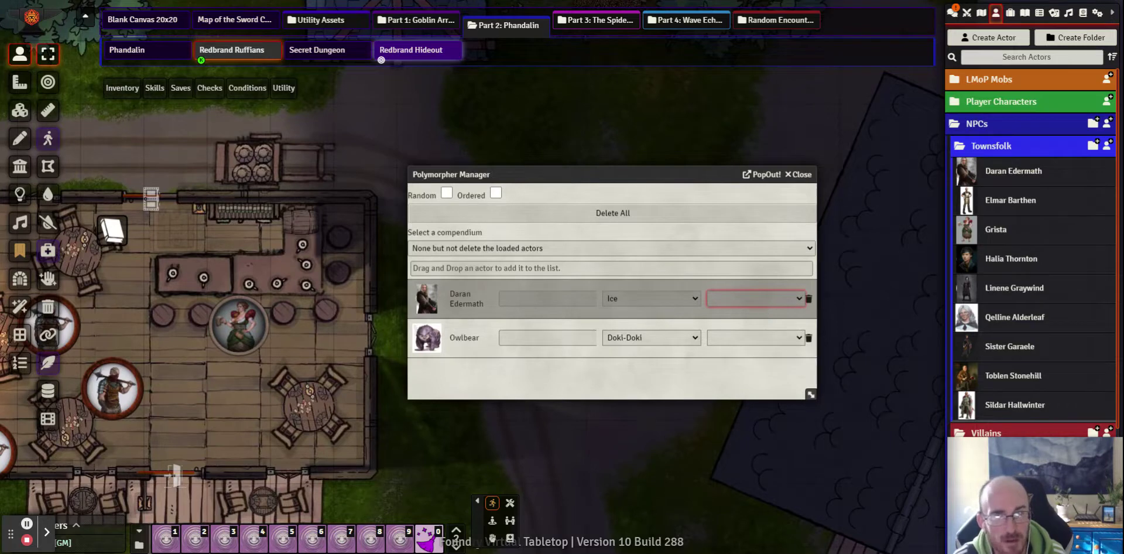
left_click(757, 381)
left_click(750, 339)
left_click(748, 346)
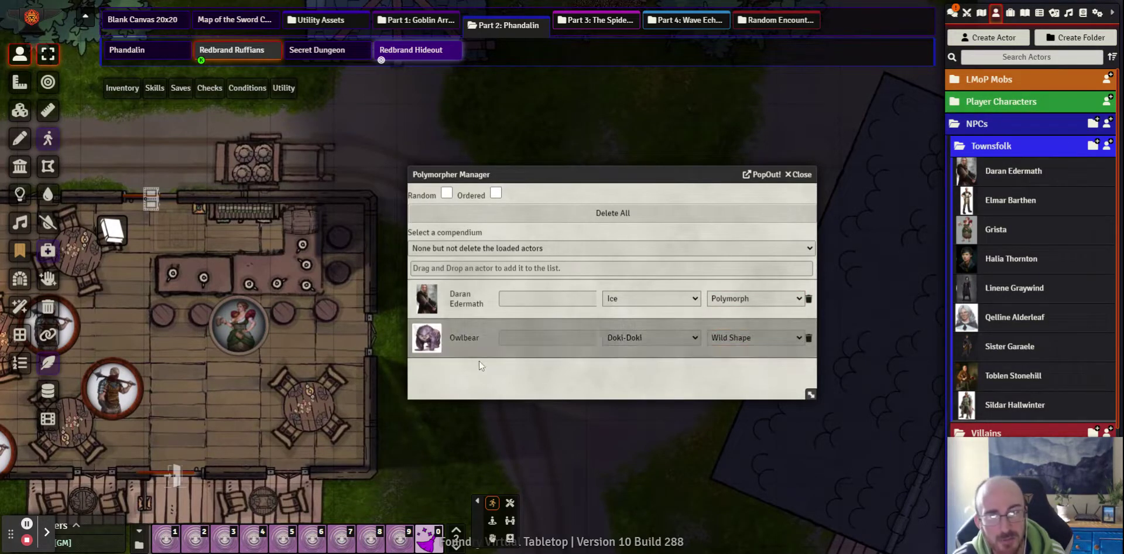
Reposition the manager window clear of the tokens and transform Verish into the Owlbear using Wild Shape.
left_click(557, 182)
left_click_drag(558, 181, 700, 162)
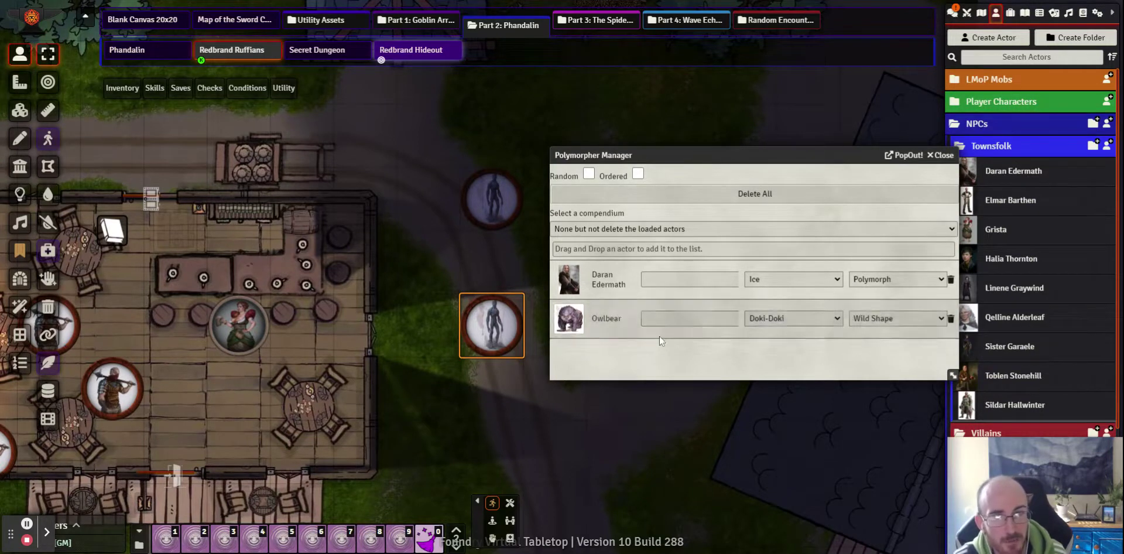
left_click_drag(711, 153, 774, 150)
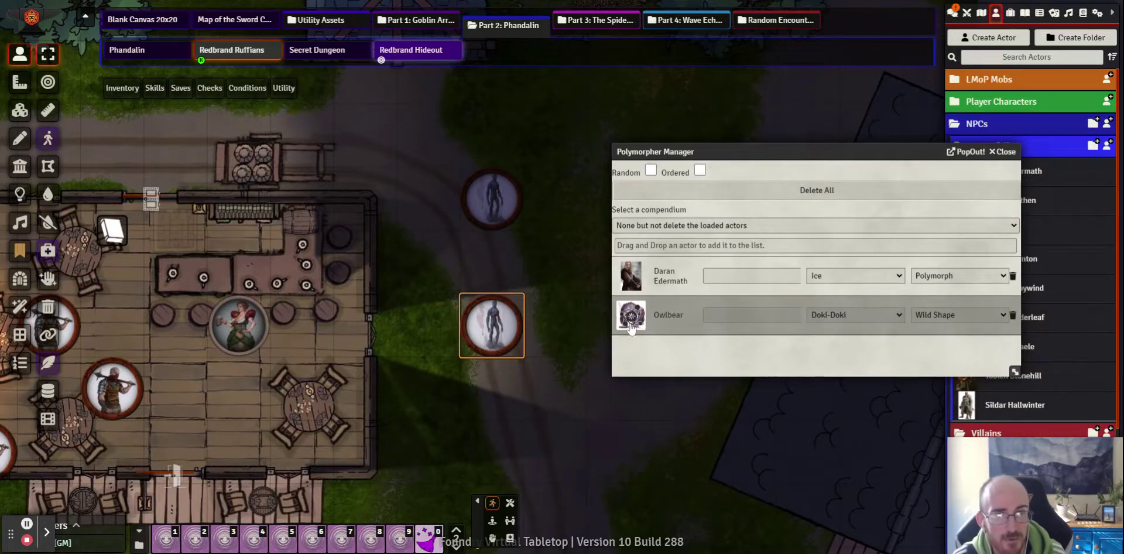
left_click(632, 323)
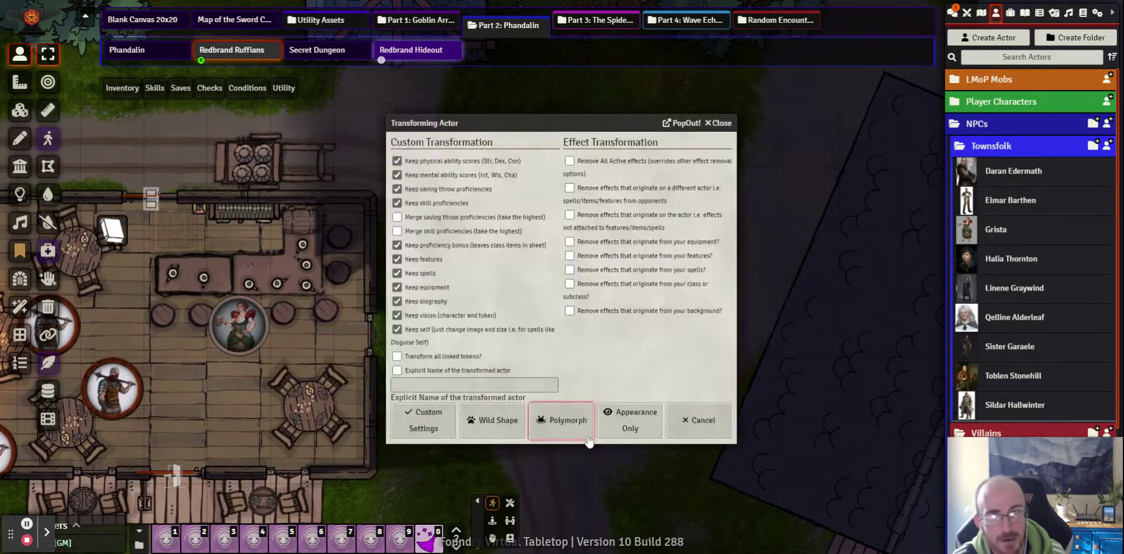
left_click(491, 423)
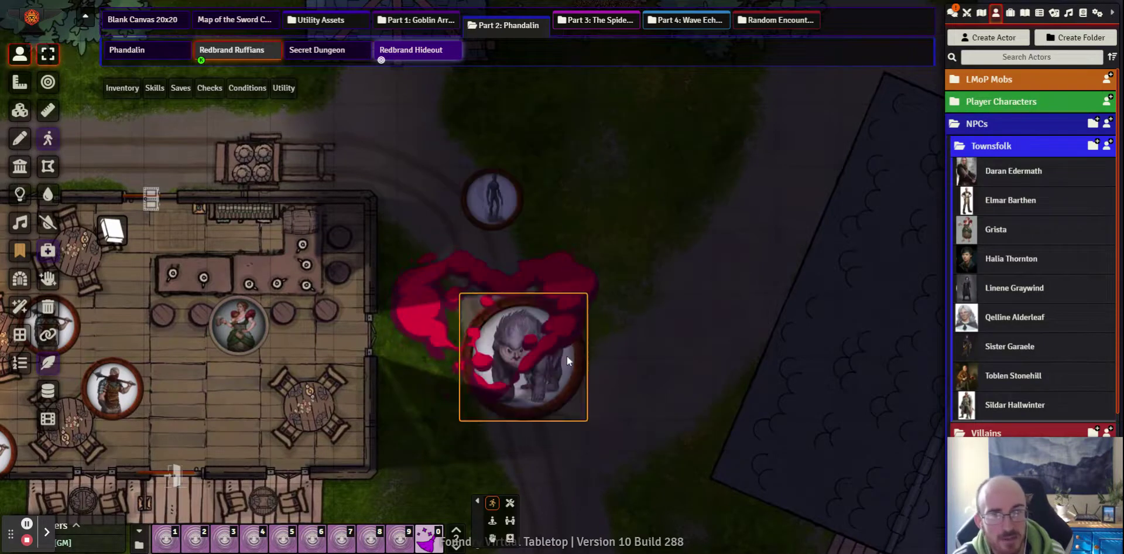
Review the attributes, features and spellbook on the Owlbear form's sheet, and restore Verish's original form.
left_click_drag(706, 287, 713, 233)
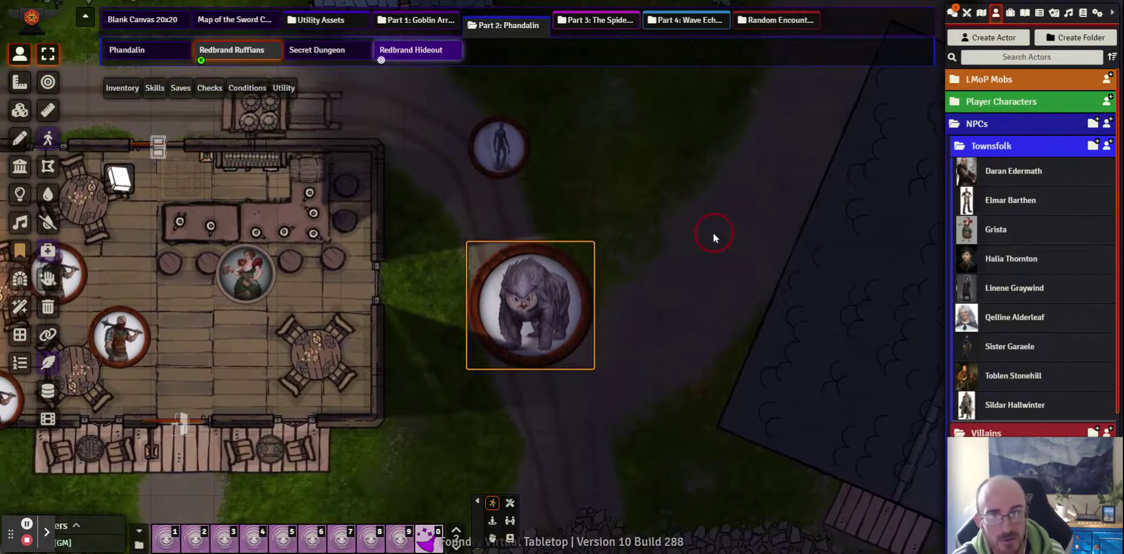
double_click(537, 306)
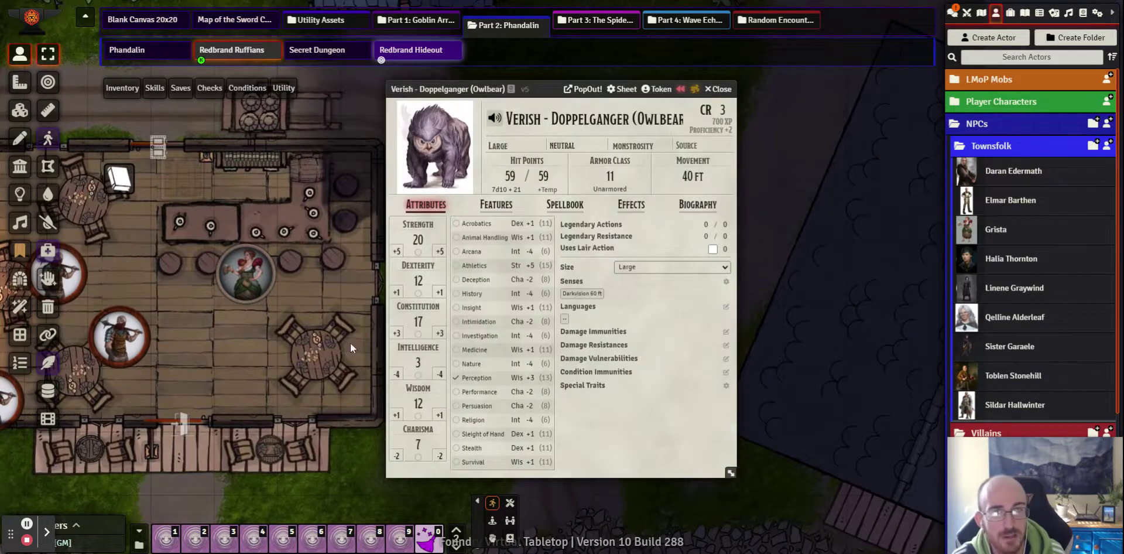
left_click(496, 204)
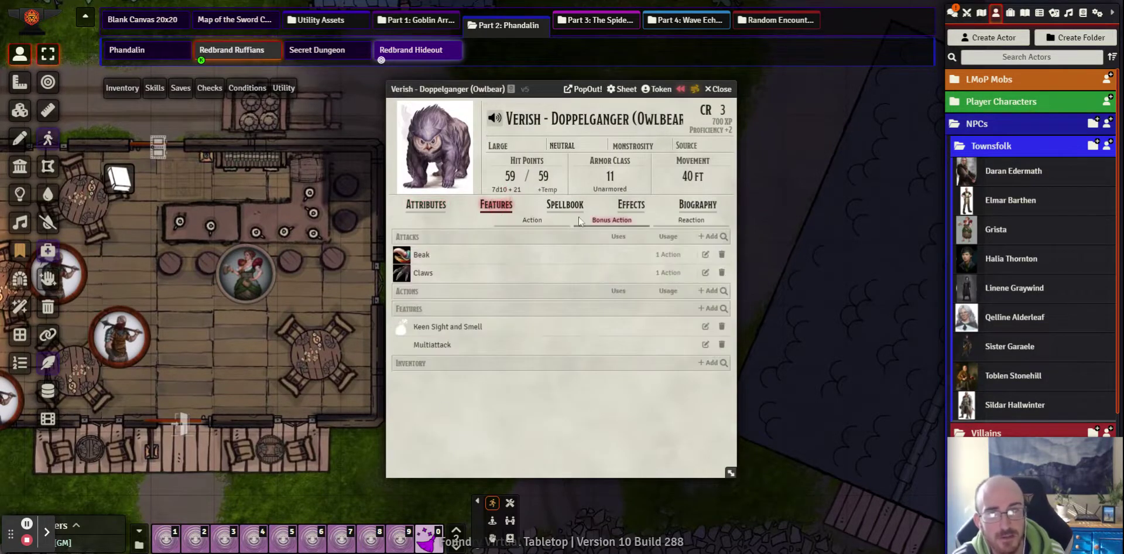
left_click(565, 205)
left_click(489, 204)
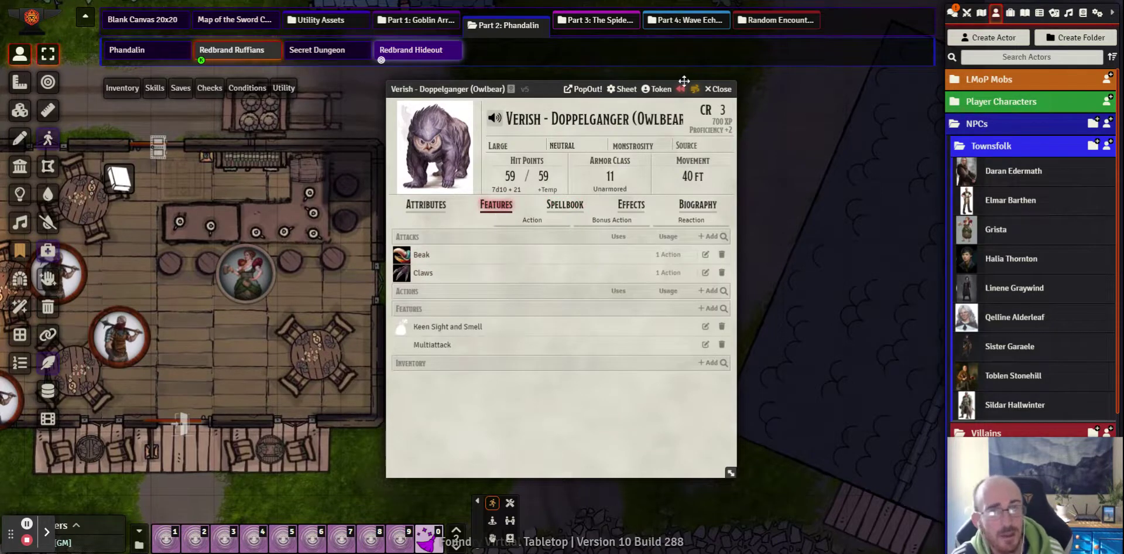
key("Escape")
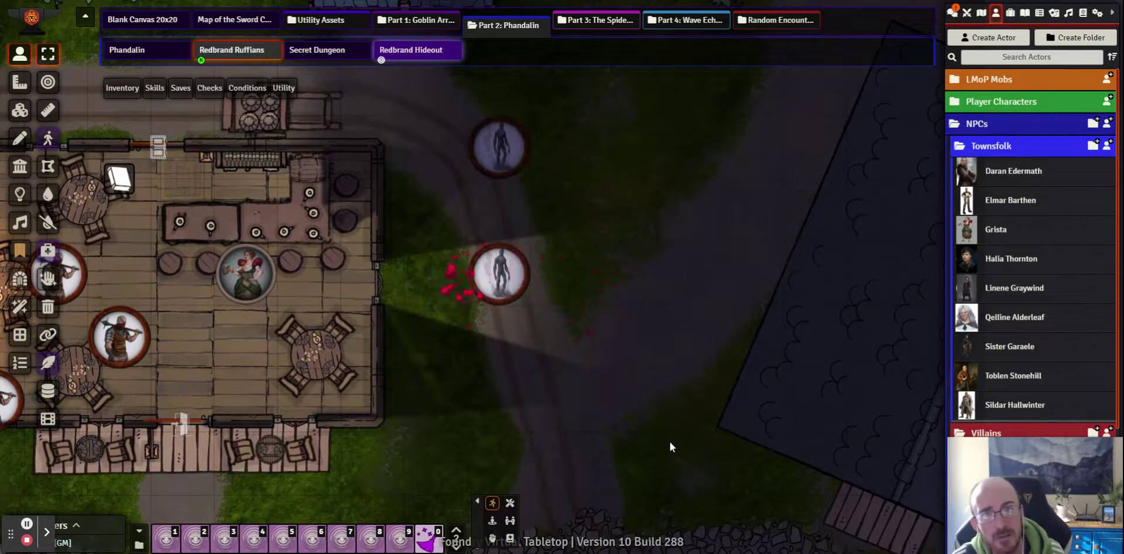
Transform the Verish token into Daran Edermath using Polymorph, and revert it to the doppelganger form.
right_click(495, 280)
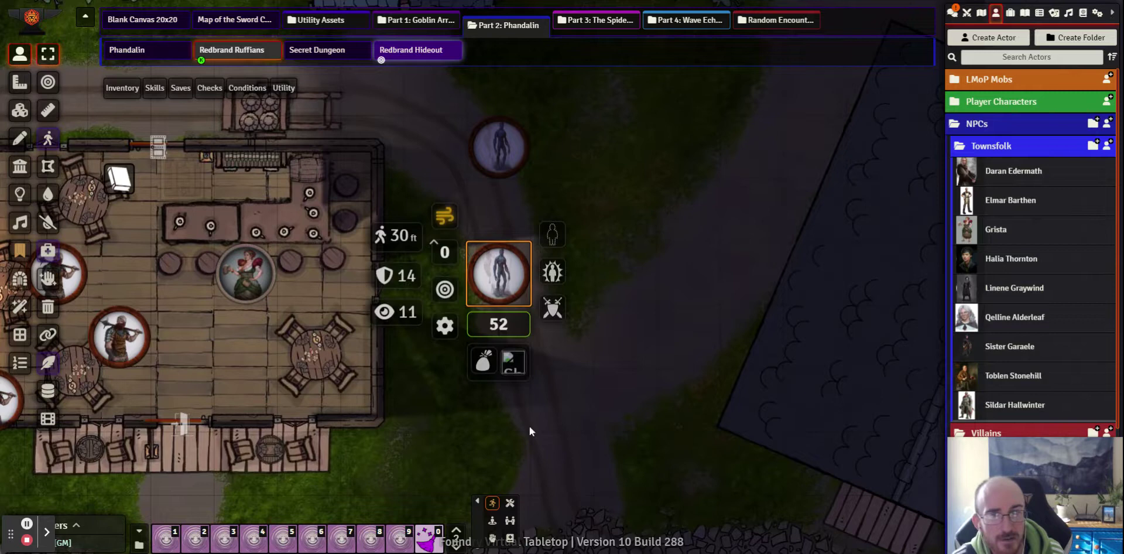
left_click(447, 217)
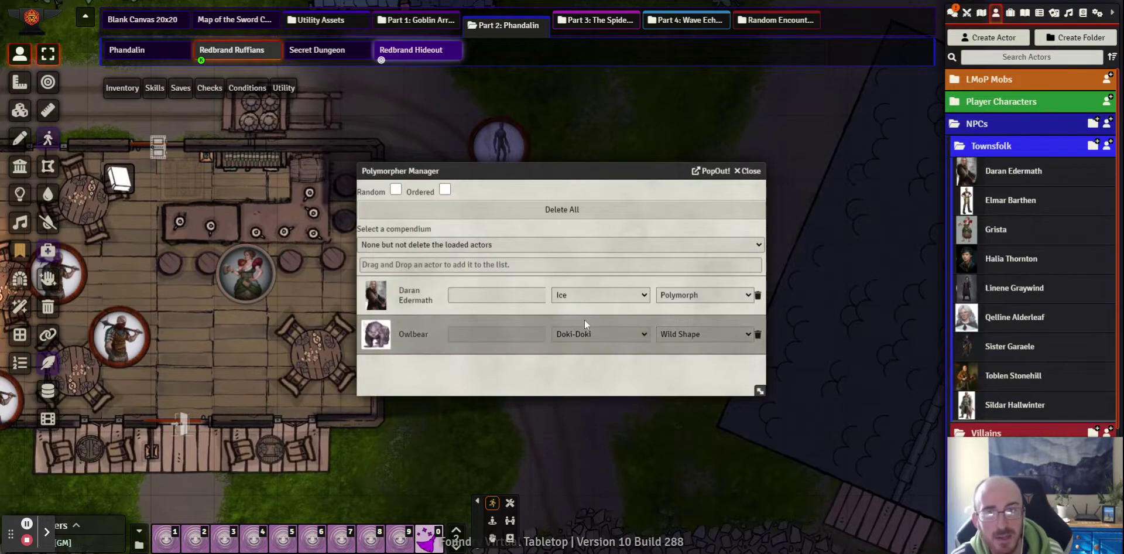
left_click(378, 295)
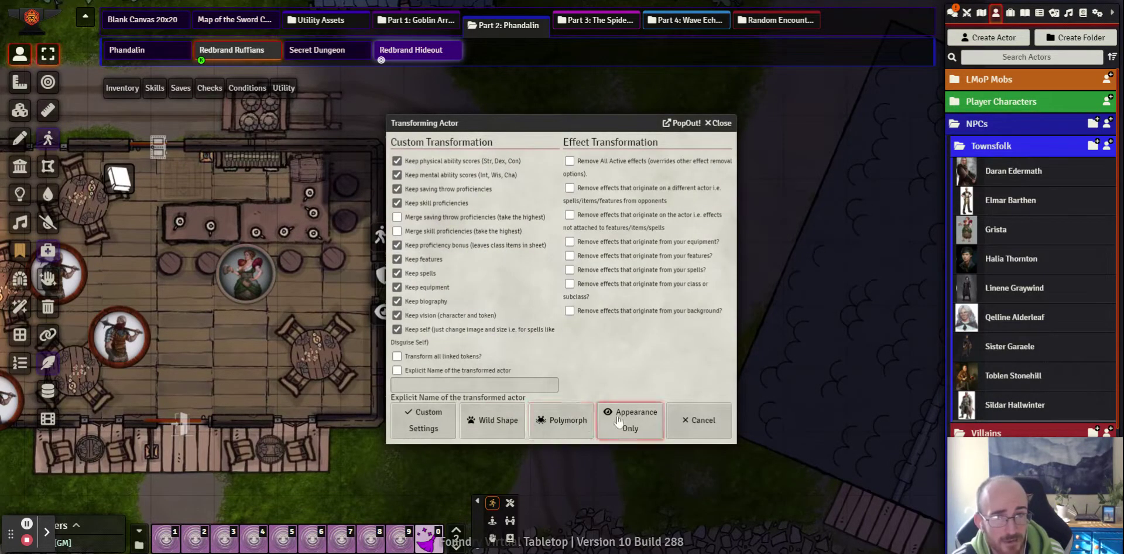
left_click(565, 420)
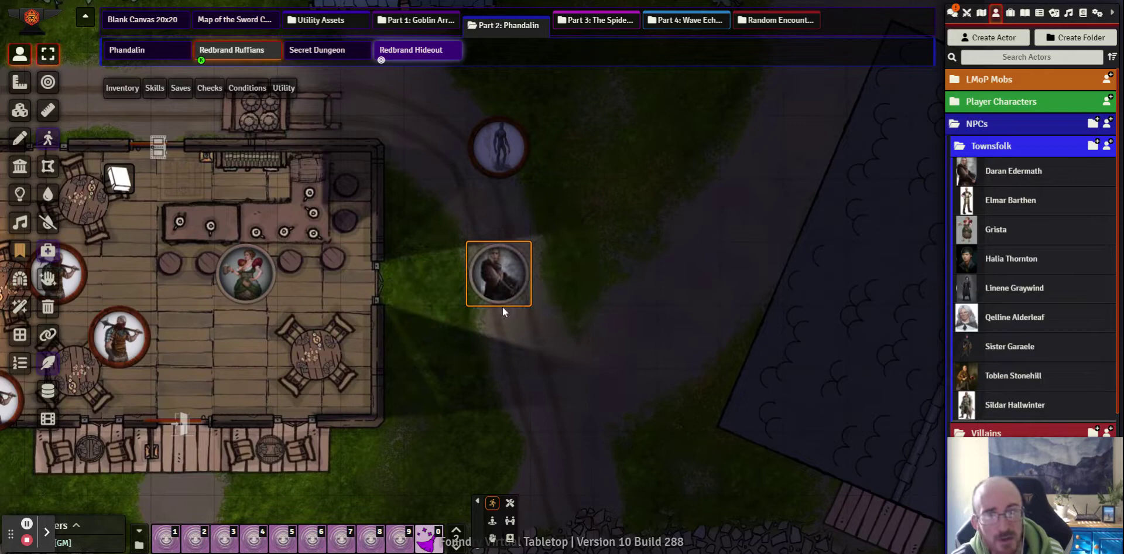
right_click(498, 272)
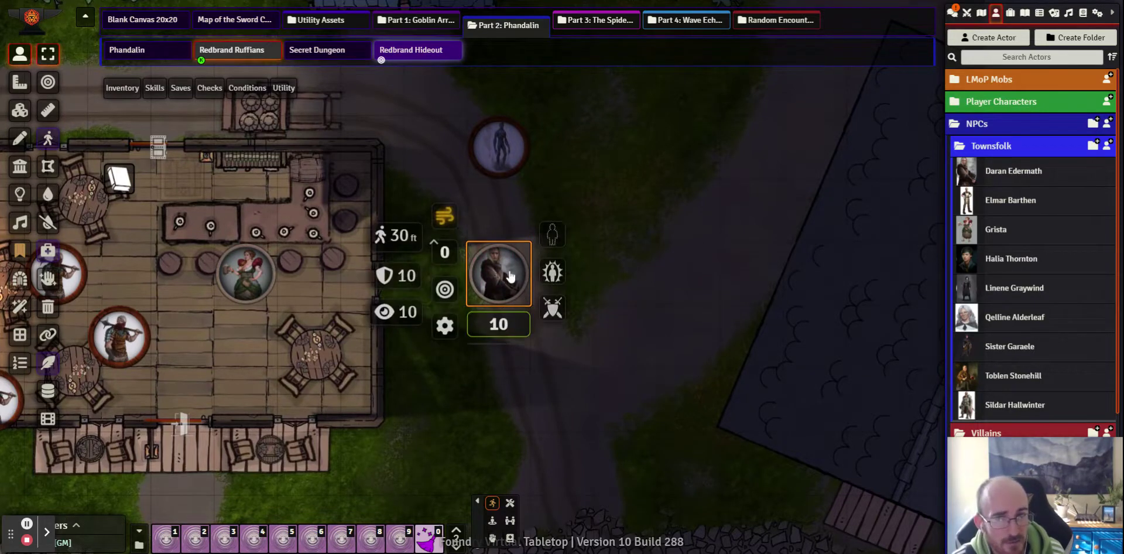
left_click(445, 221)
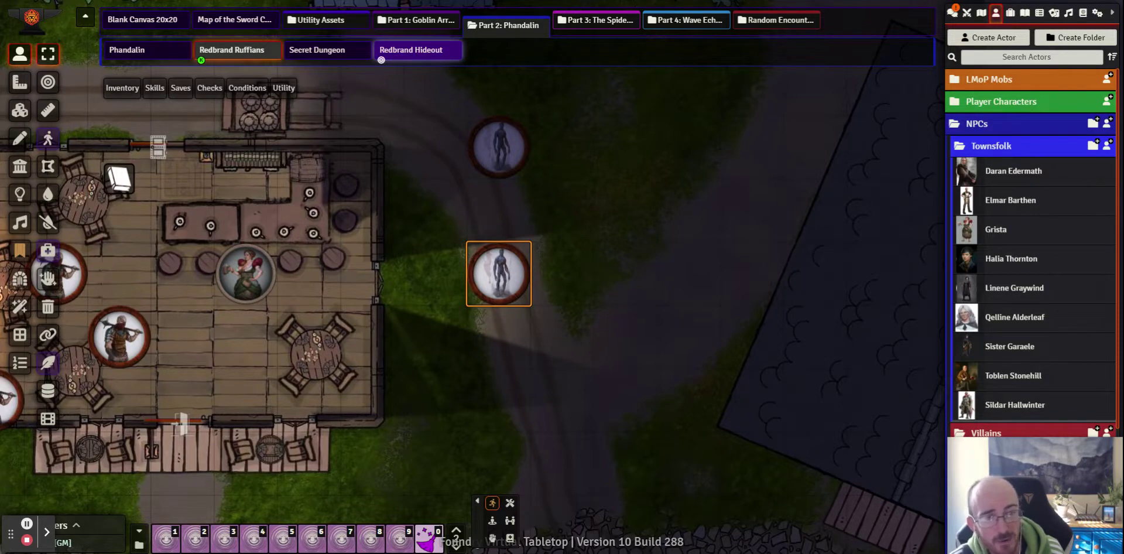
Enable Random in Verish's Polymorpher Manager and delete Daran Edermath from the list of forms.
right_click(499, 276)
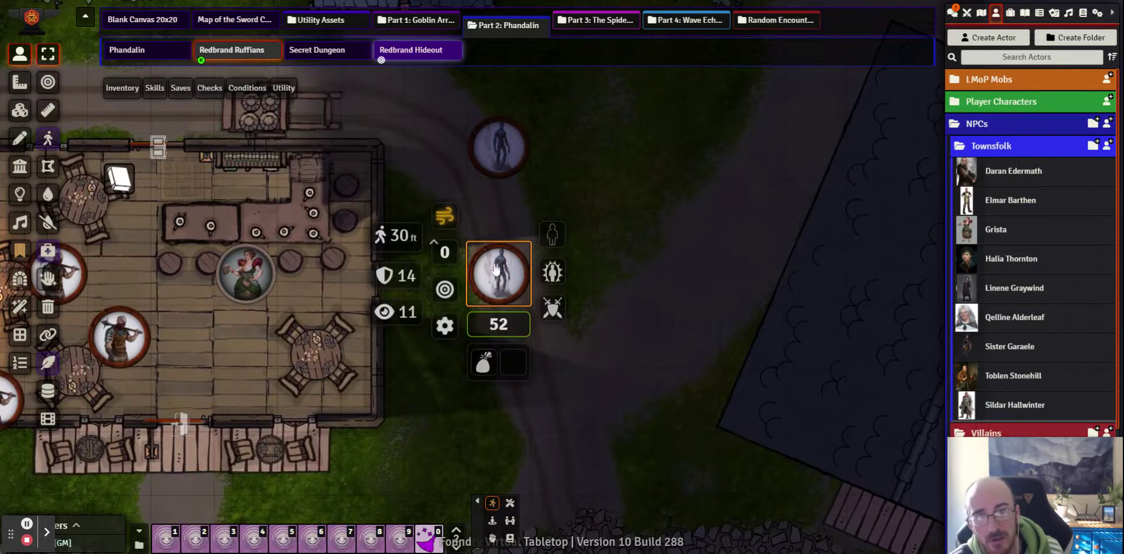
left_click(445, 216)
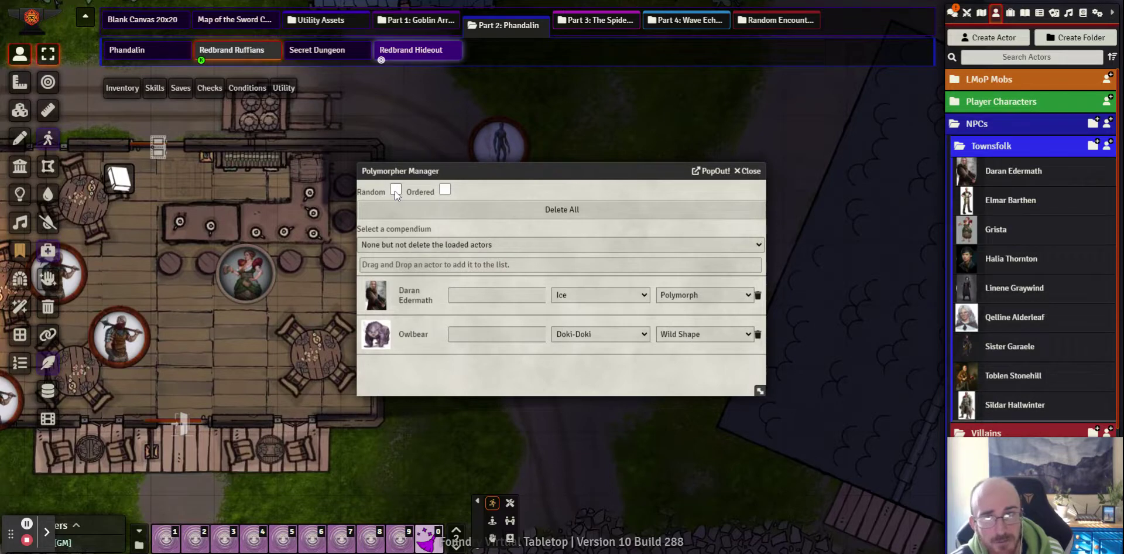
left_click(395, 189)
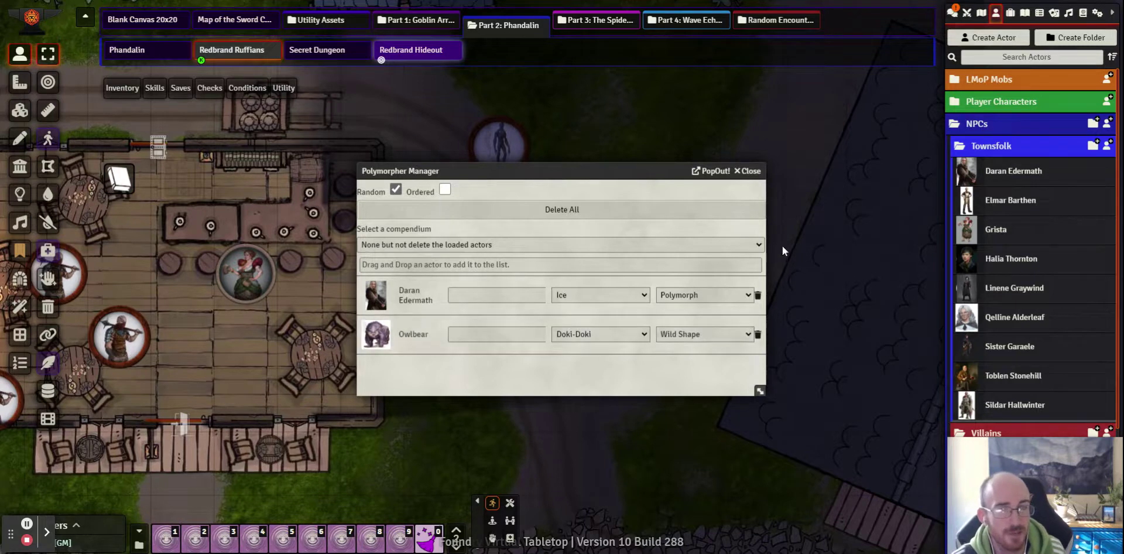
left_click(757, 298)
left_click(504, 301)
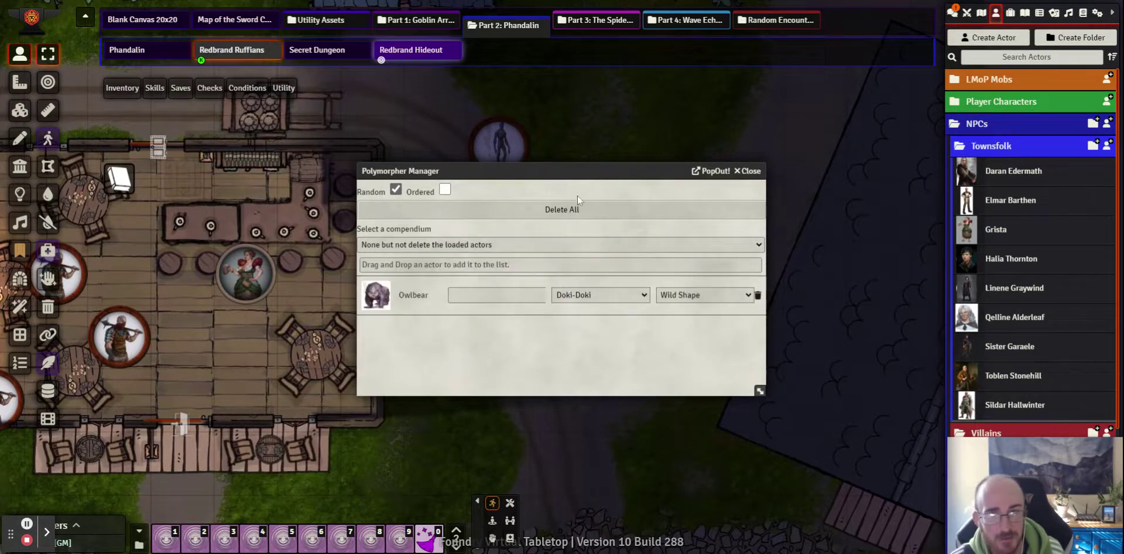
left_click(611, 294)
left_click(660, 343)
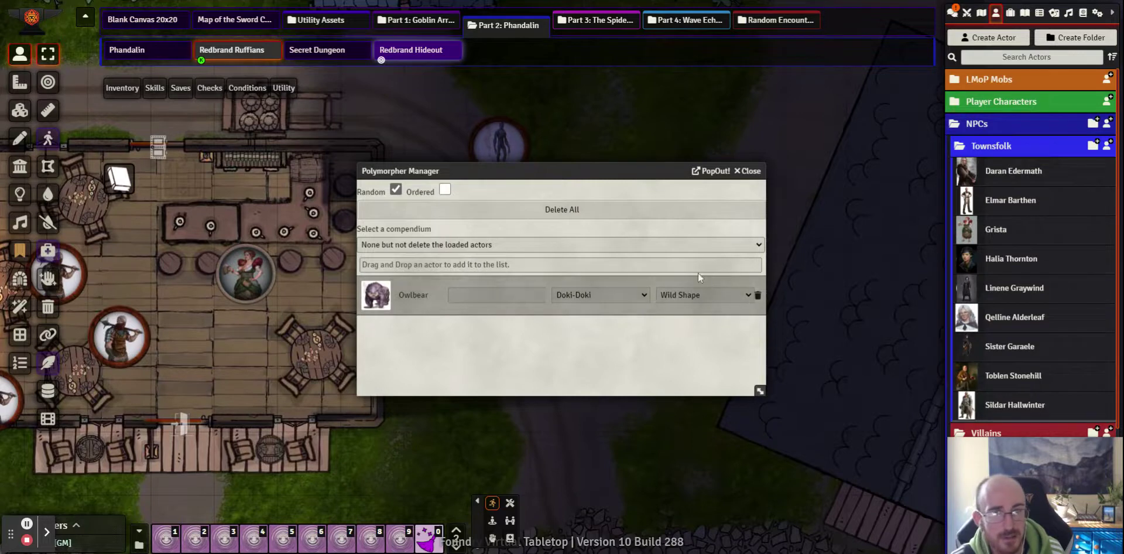
left_click(742, 295)
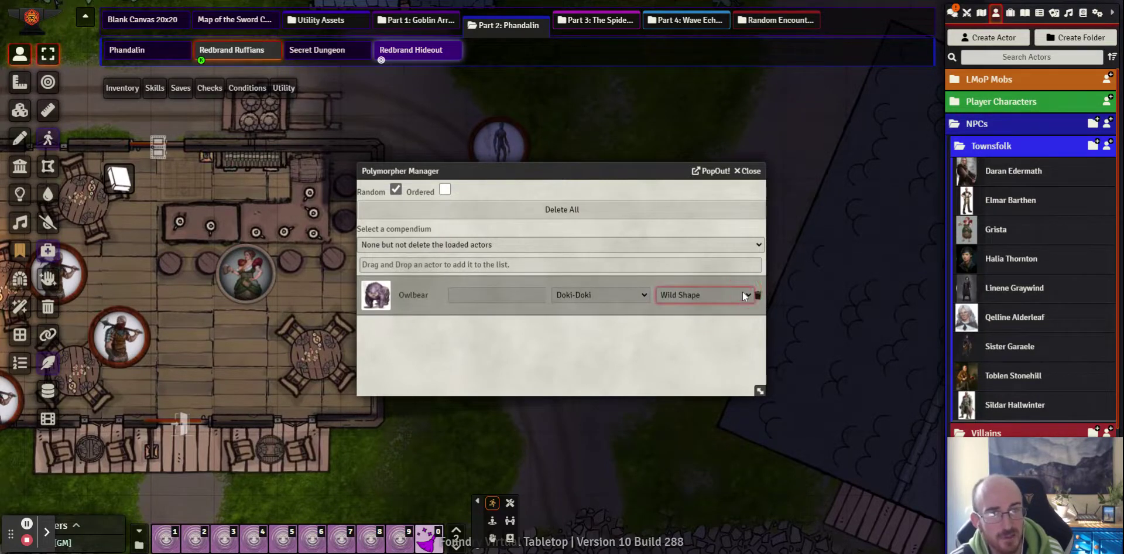
left_click(591, 360)
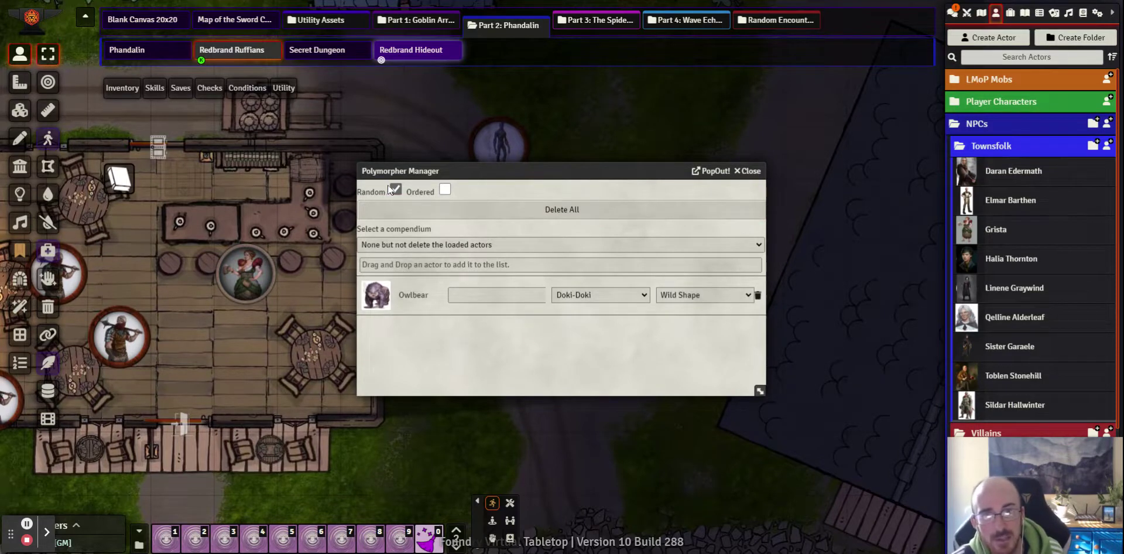
Transform Verish into the Owlbear using Wild Shape from the manager, and revert the token to its original form.
left_click(382, 299)
left_click(500, 421)
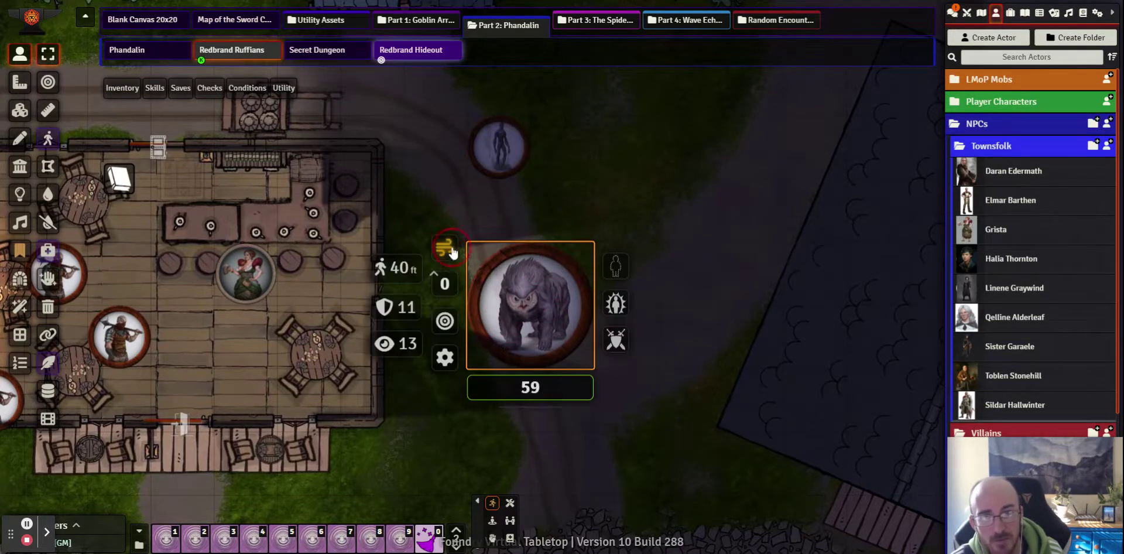
left_click(448, 250)
left_click(502, 275)
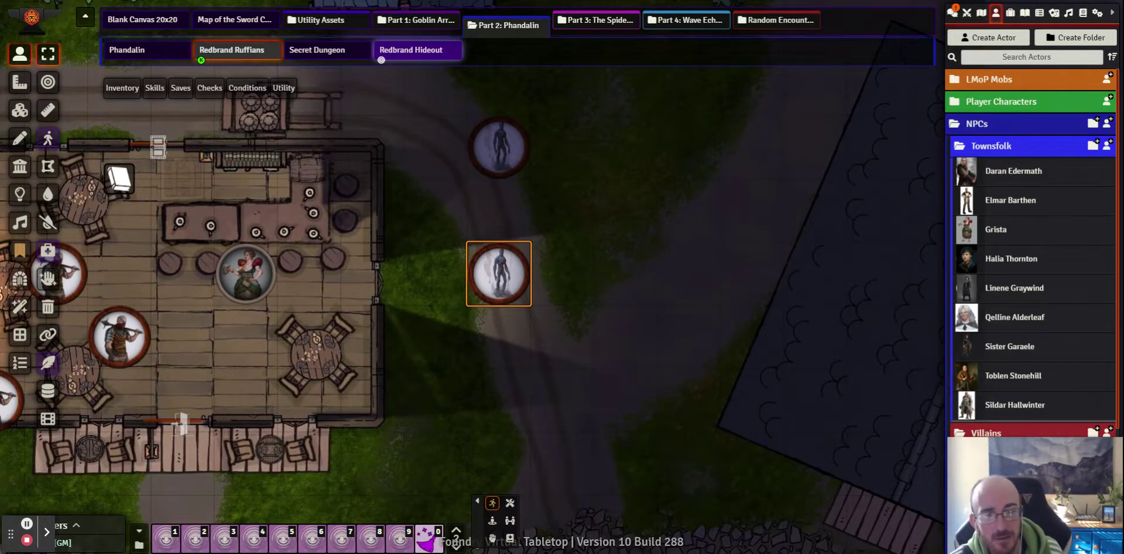
Trigger a random transformation of the Verish token directly from its token controls.
right_click(500, 273)
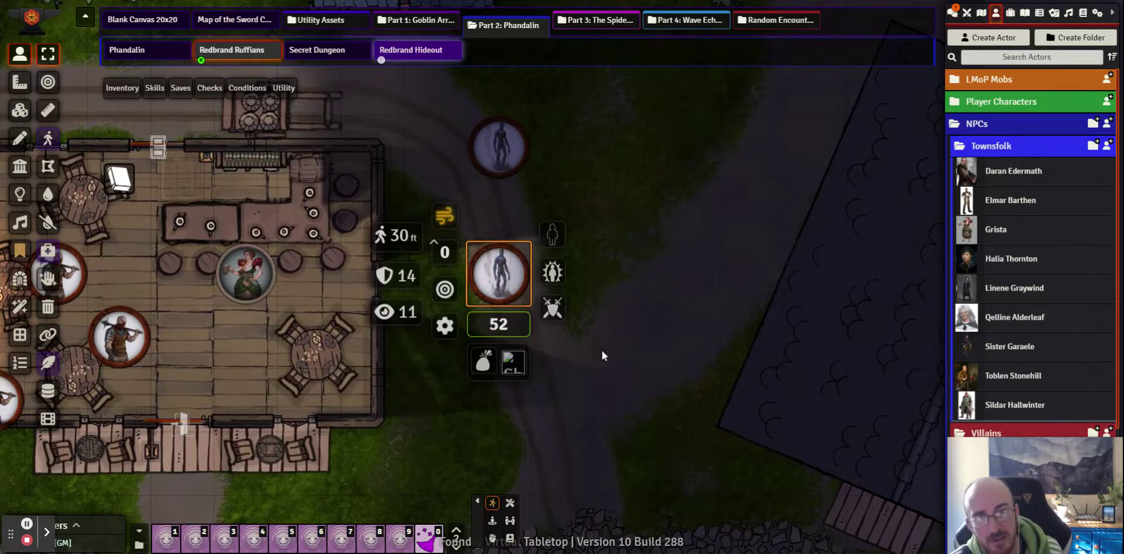
left_click(448, 224)
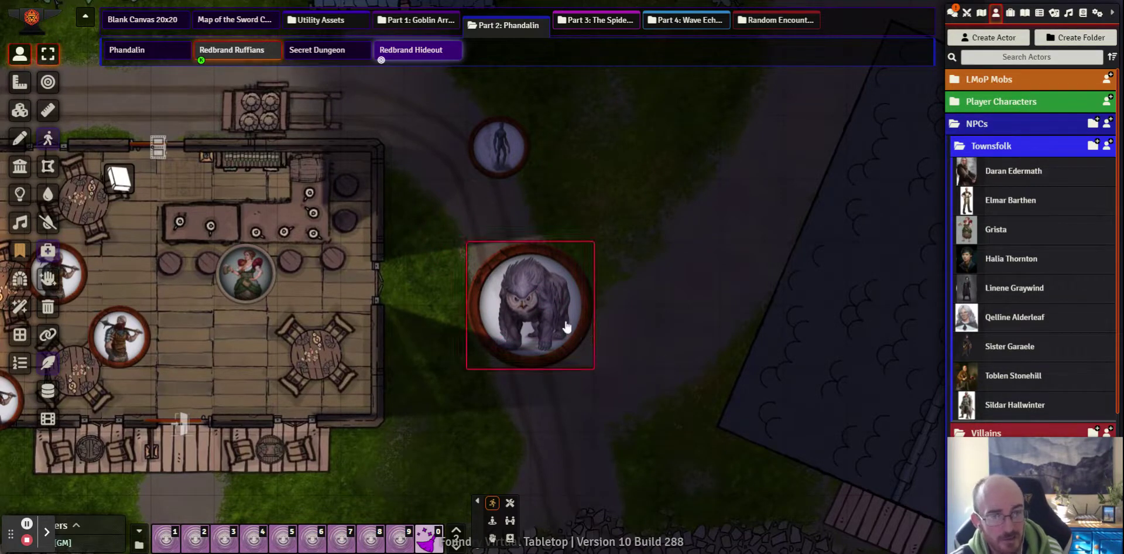
right_click(537, 309)
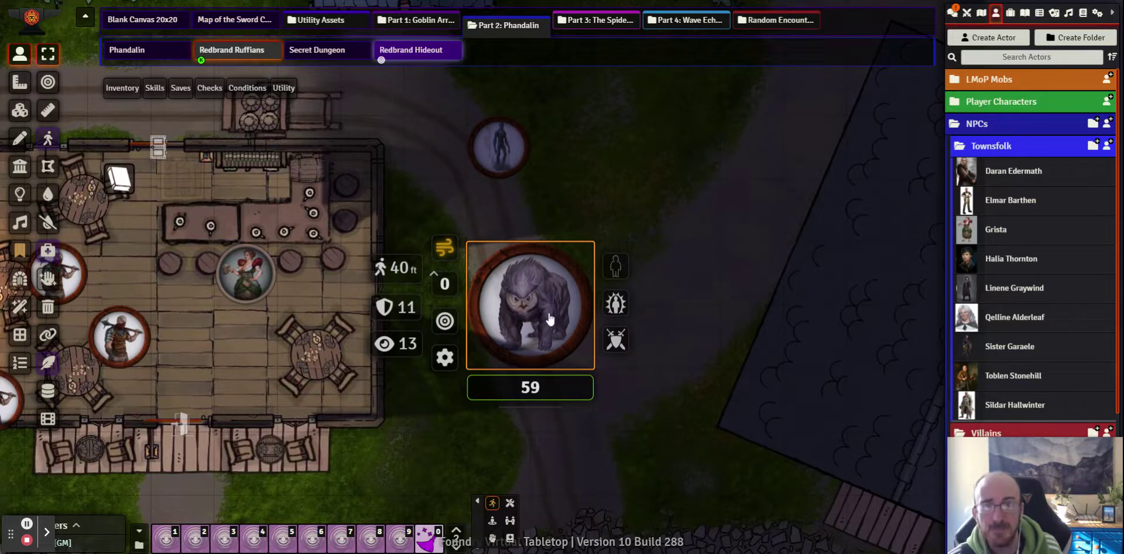
left_click(642, 249)
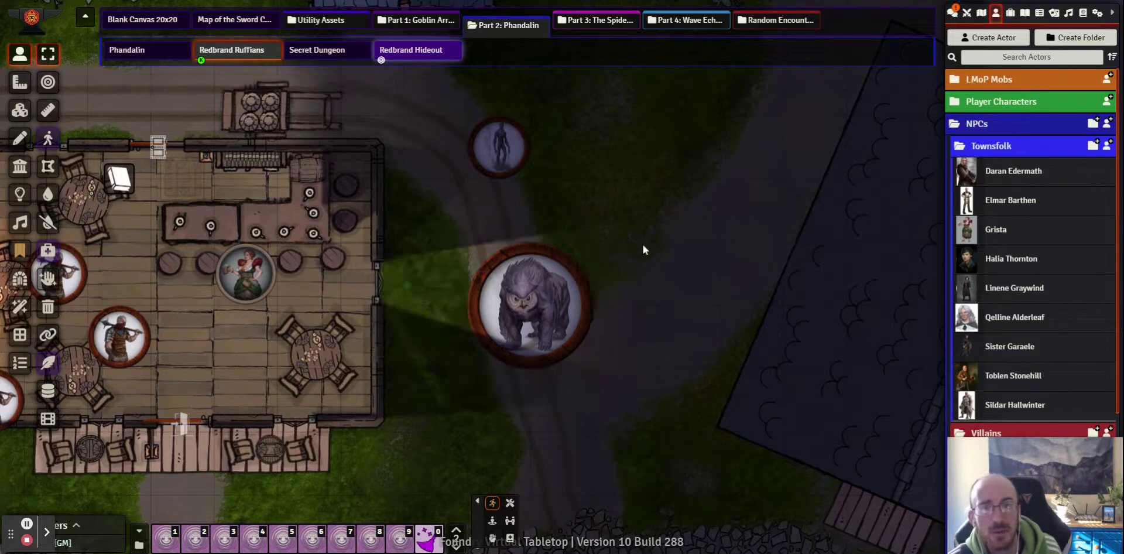
Revert the Owlbear token to Verish's doppelganger form.
left_click(525, 296)
right_click(539, 307)
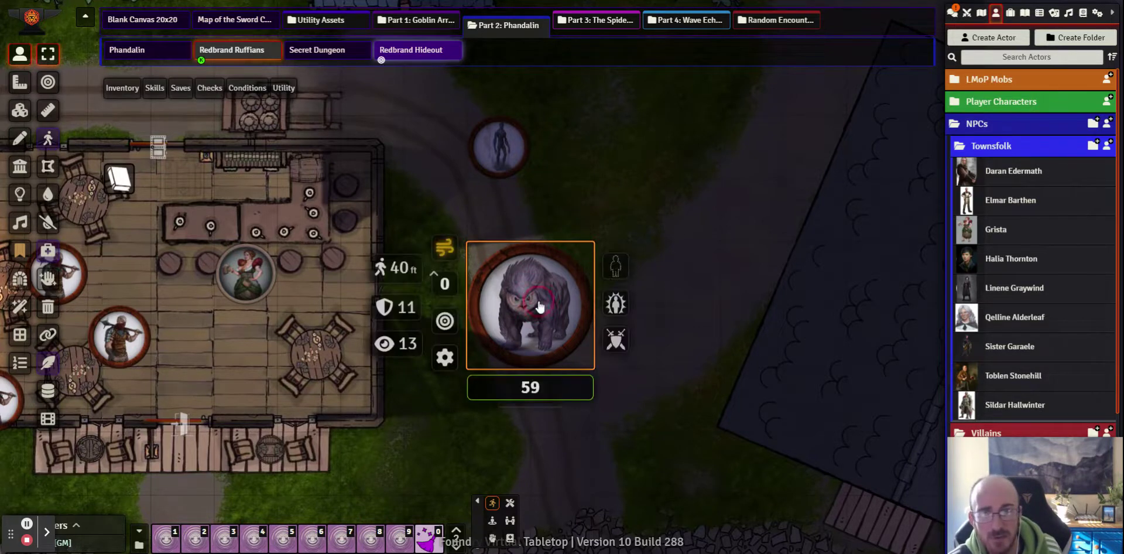
left_click(445, 250)
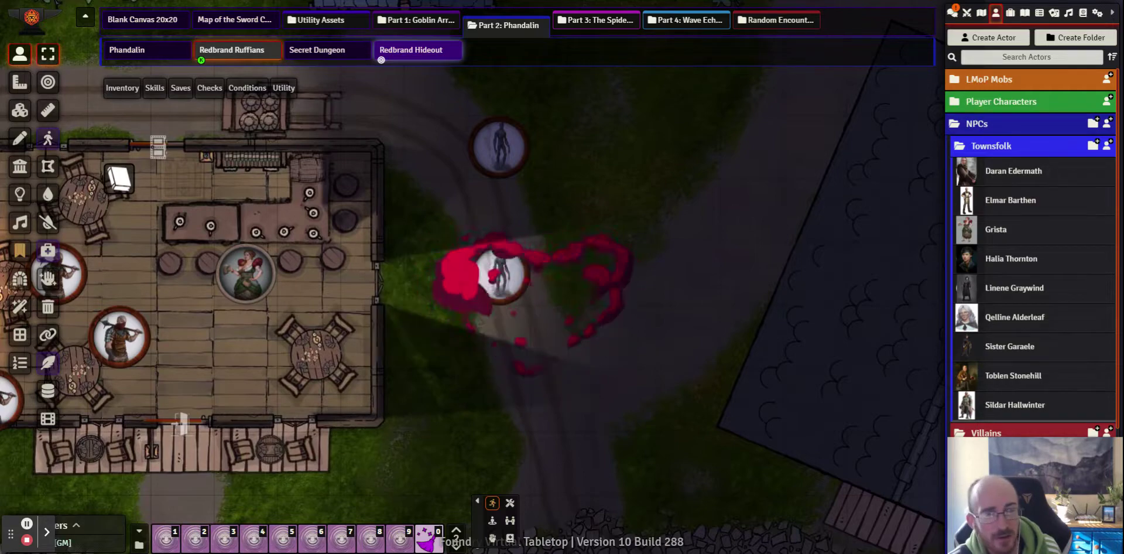
Open Verish's Polymorpher Manager from the character sheet, close the sheet, and add Sister Garaele to the list of forms.
double_click(501, 282)
left_click(695, 88)
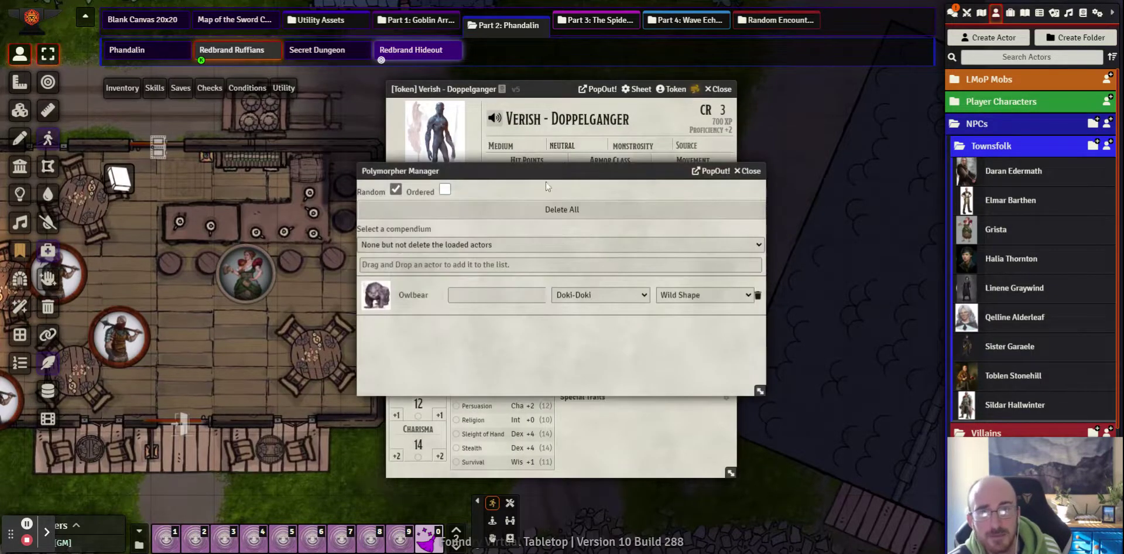
left_click(729, 90)
left_click_drag(584, 174, 627, 186)
left_click(1010, 349)
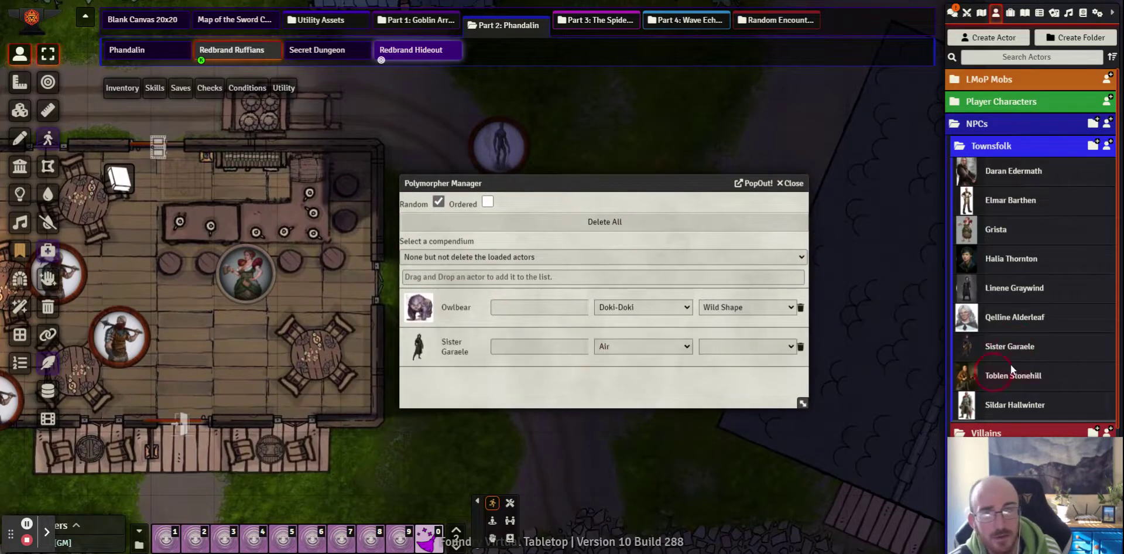
left_click(1023, 290)
left_click_drag(1023, 290, 603, 366)
left_click(800, 385)
left_click(500, 310)
Add Toblen Stonehill to the list of forms and set Sister Garaele's transformation type to Polymorph.
left_click_drag(1012, 381, 532, 391)
left_click(725, 346)
left_click(751, 375)
left_click(751, 353)
Set Toblen Stonehill's transformation type to Polymorph and his animation to Magic.
left_click(739, 387)
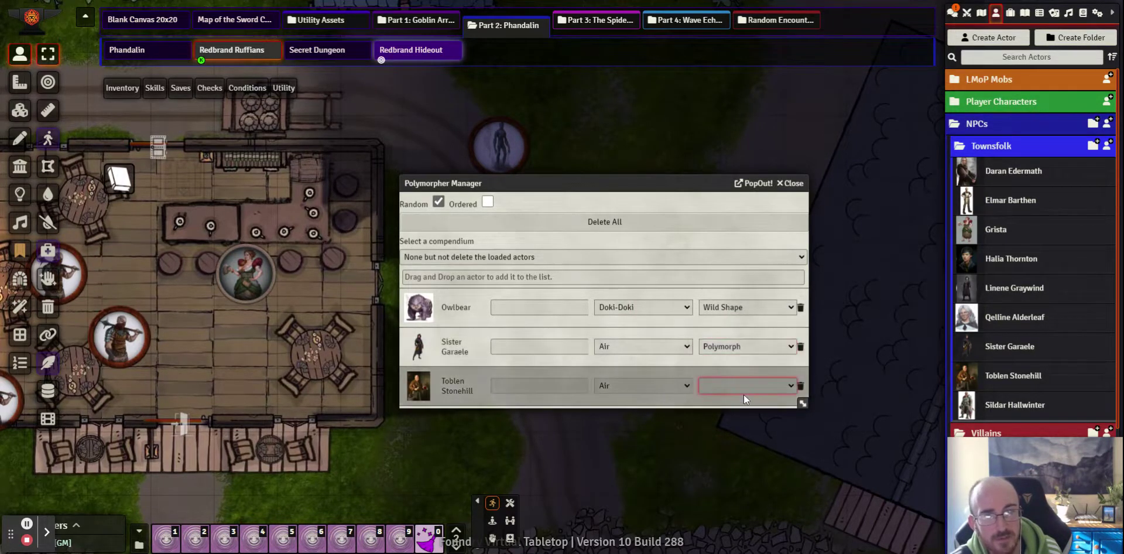
left_click(744, 395)
left_click(626, 384)
left_click(627, 384)
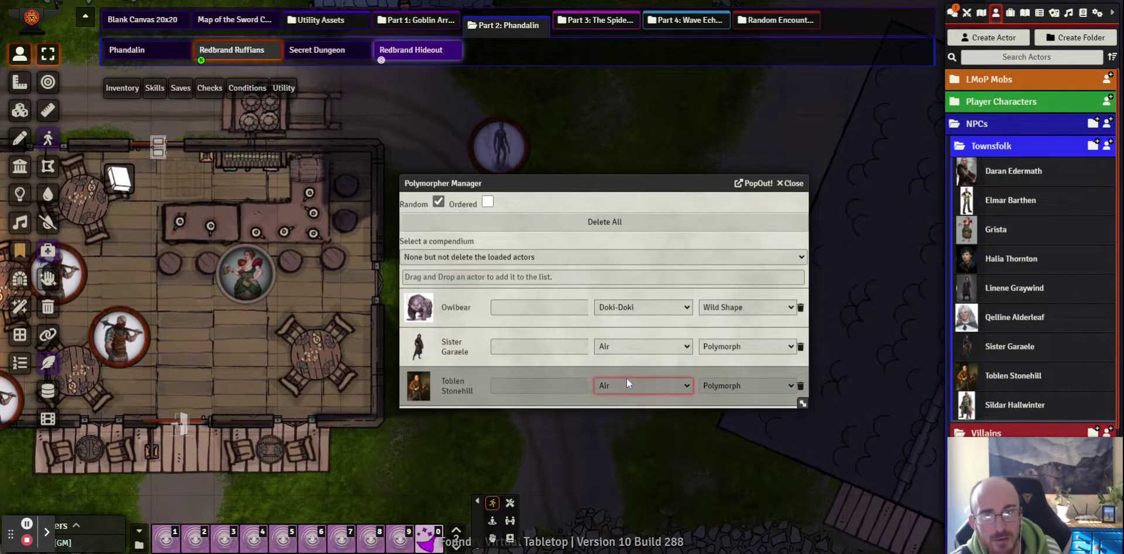
key("m")
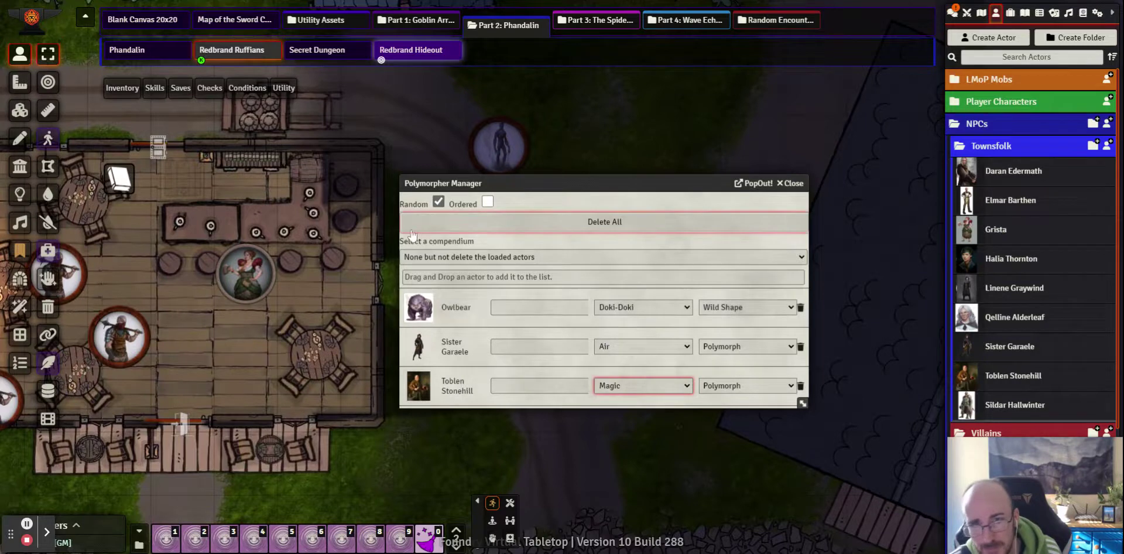
Switch the form selection to Ordered, close the manager, and transform the Verish token into the Owlbear from its token controls.
left_click(487, 202)
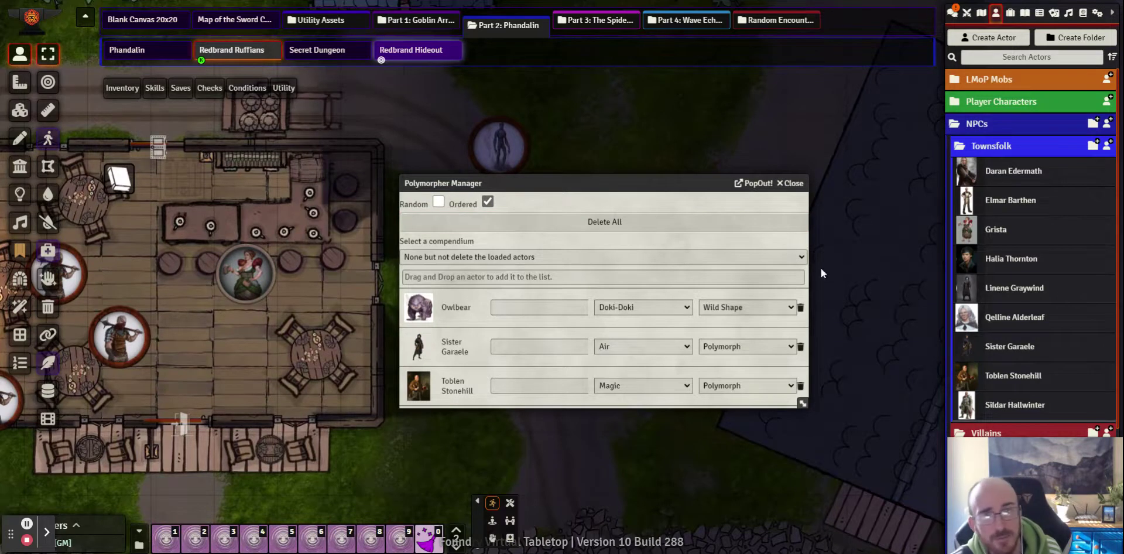
left_click(794, 184)
left_click(503, 274)
right_click(505, 275)
left_click(445, 216)
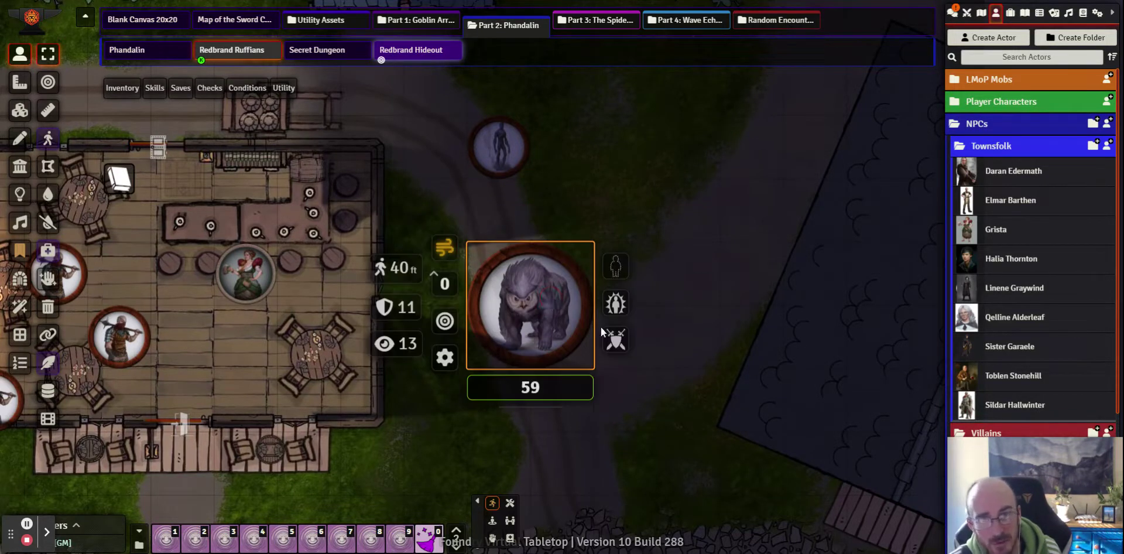
Trigger the ordered transformation again from the token controls, ending on the Owlbear form.
right_click(553, 289)
right_click(508, 286)
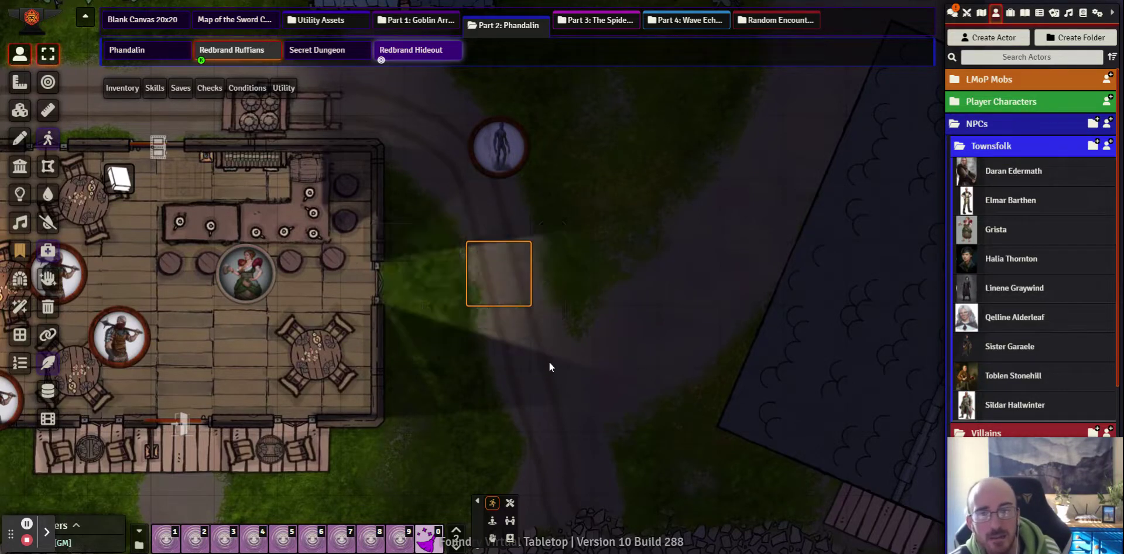
right_click(501, 285)
key("0")
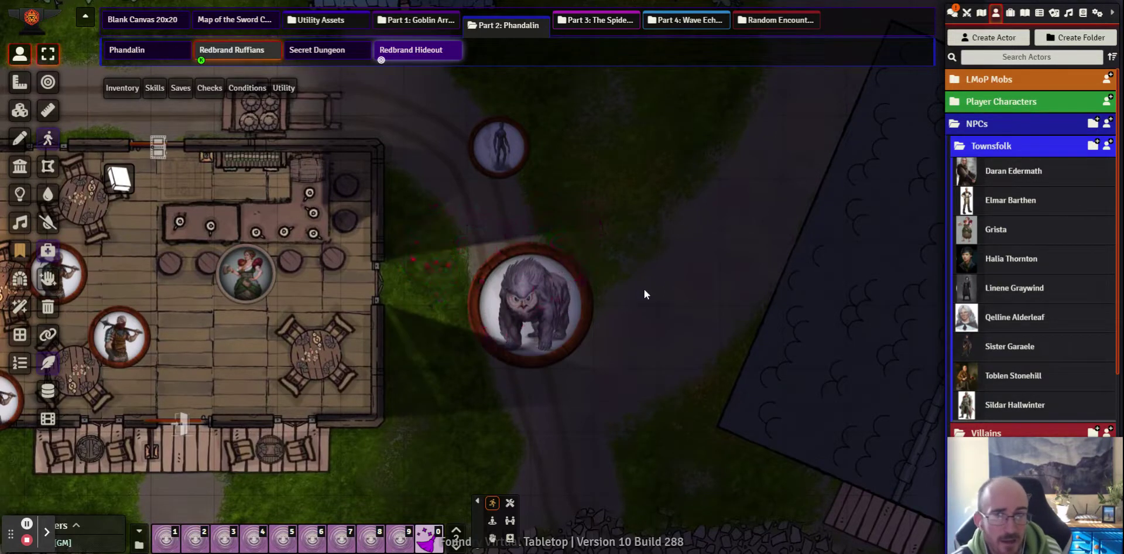
Advance the Owlbear token to the Sister Garaele form and on to Toblen Stonehill.
left_click(530, 304)
right_click(530, 304)
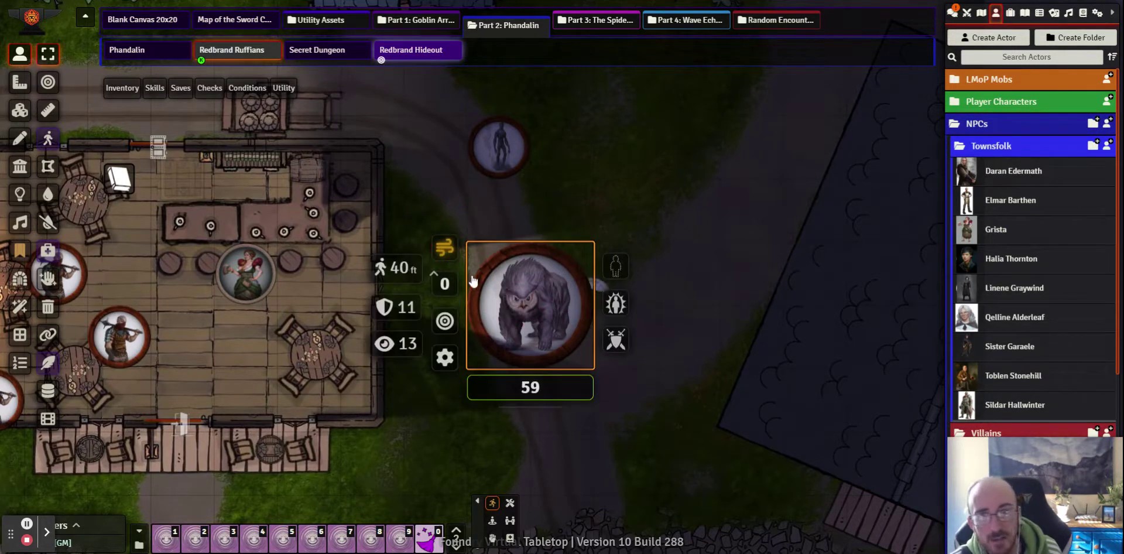
key("0")
right_click(524, 262)
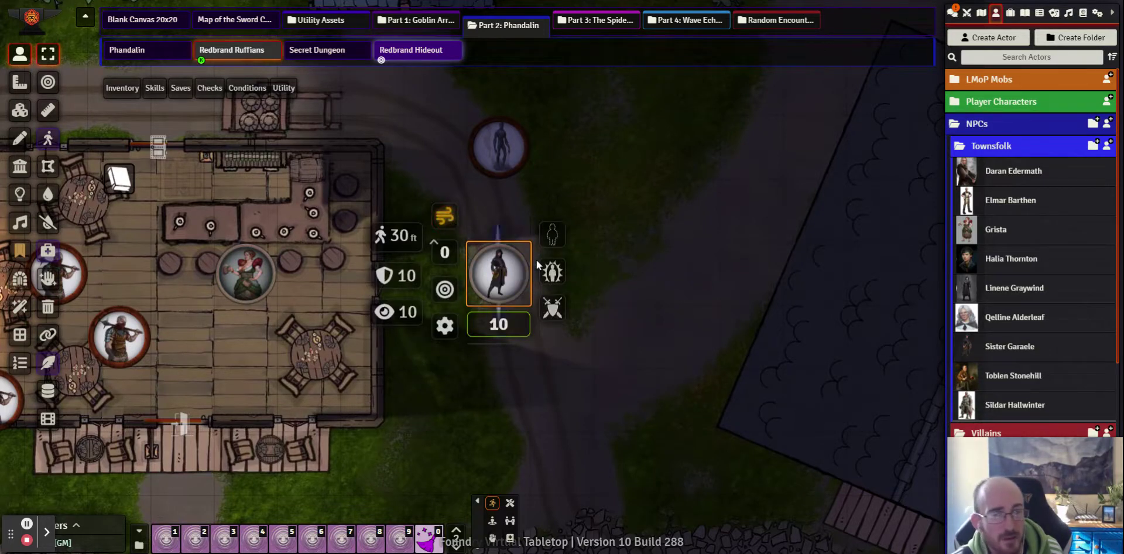
key("1")
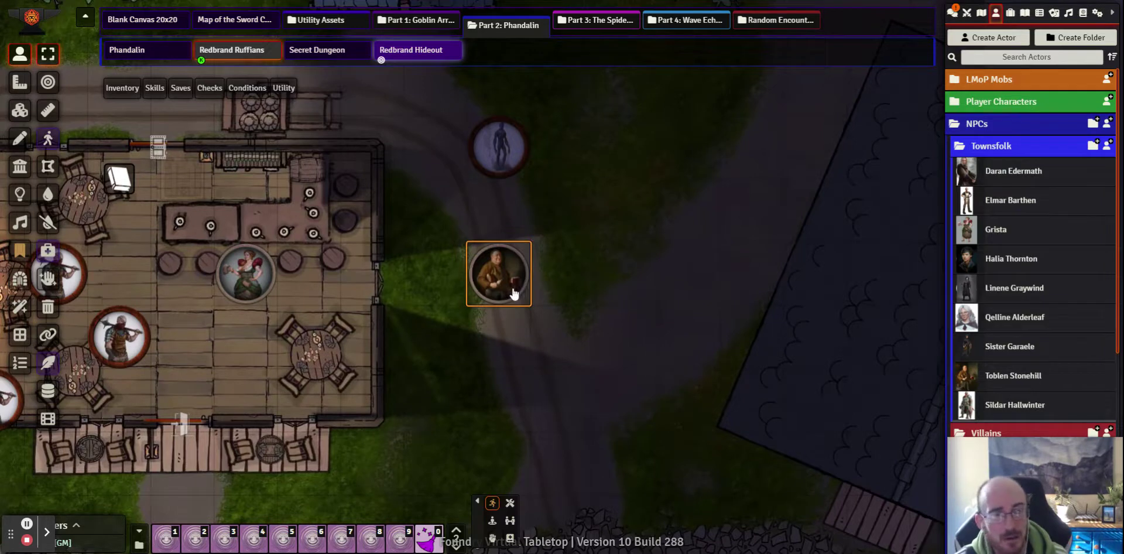
Advance the Toblen Stonehill token to the Owlbear form and on to Sister Garaele.
right_click(513, 290)
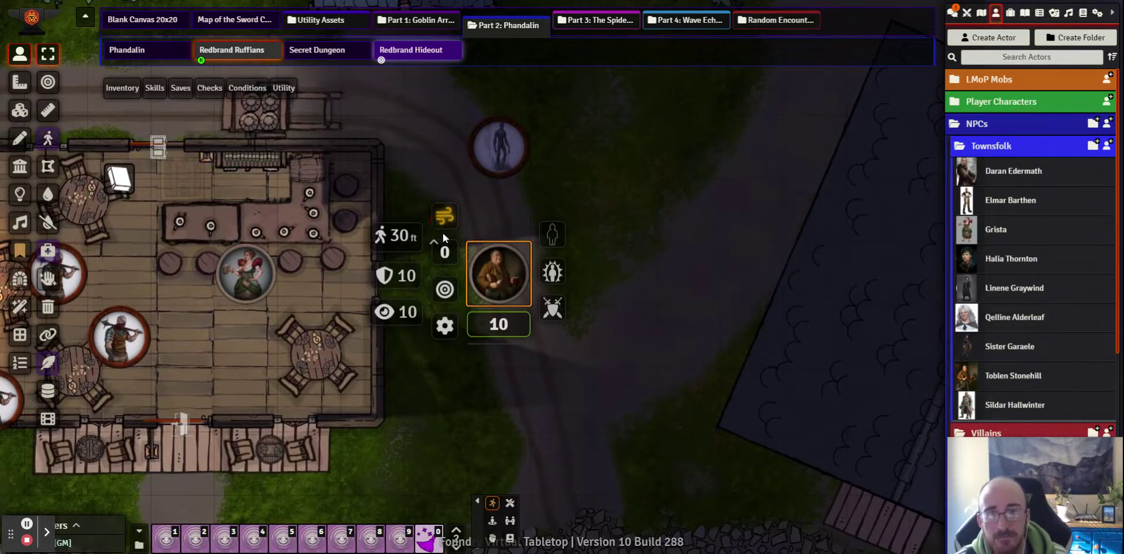
left_click(445, 216)
right_click(471, 262)
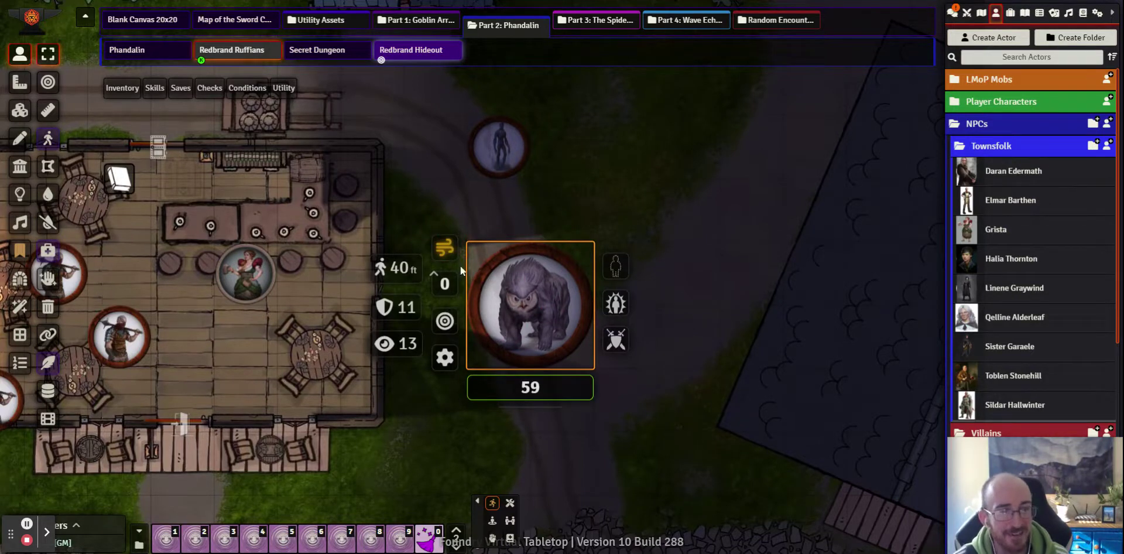
left_click(444, 257)
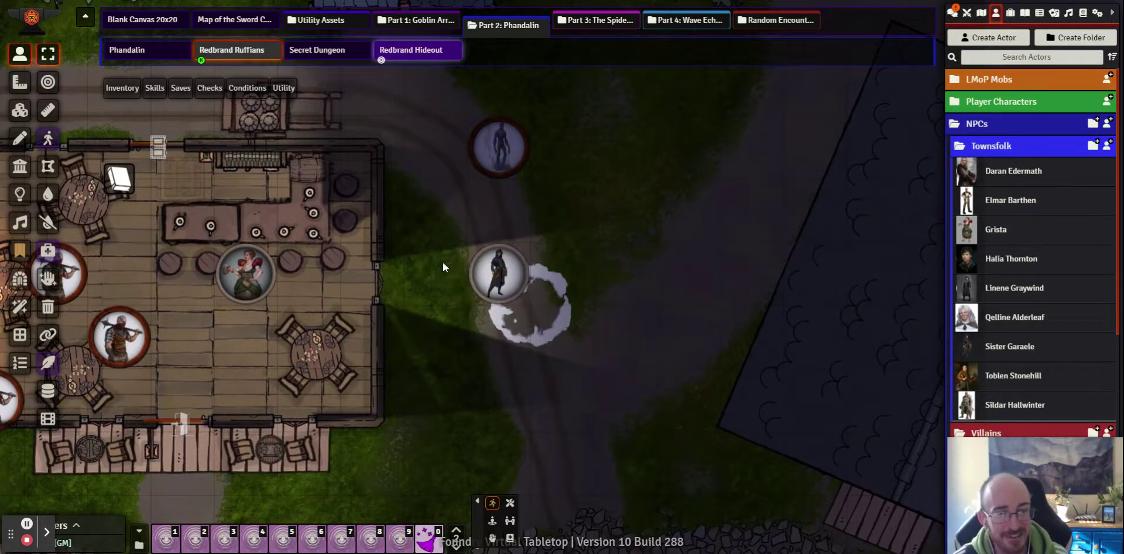
Revert the Sister Garaele token to Verish's doppelganger form and select it.
right_click(501, 280)
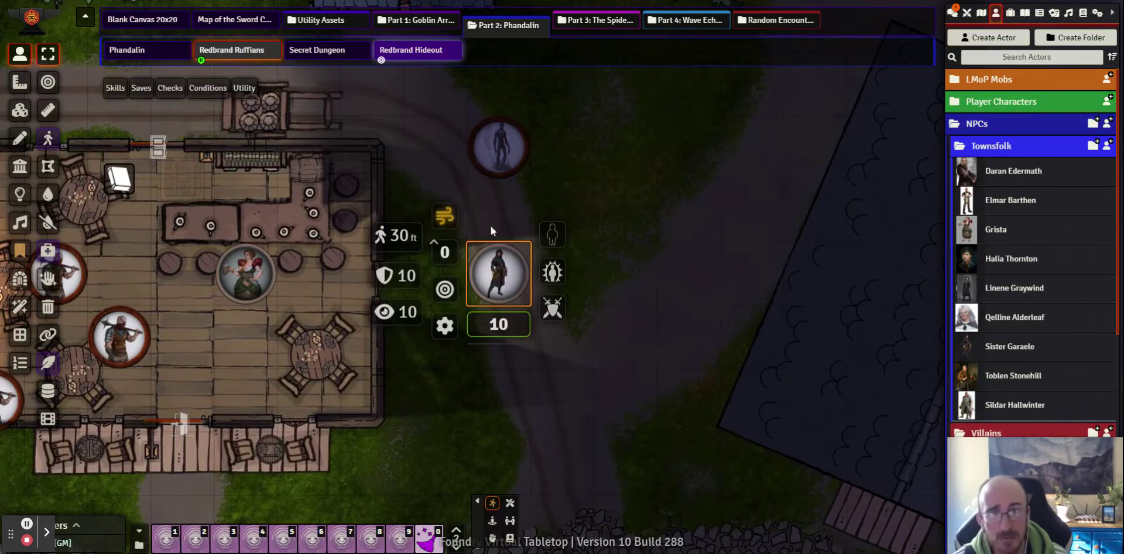
left_click(445, 216)
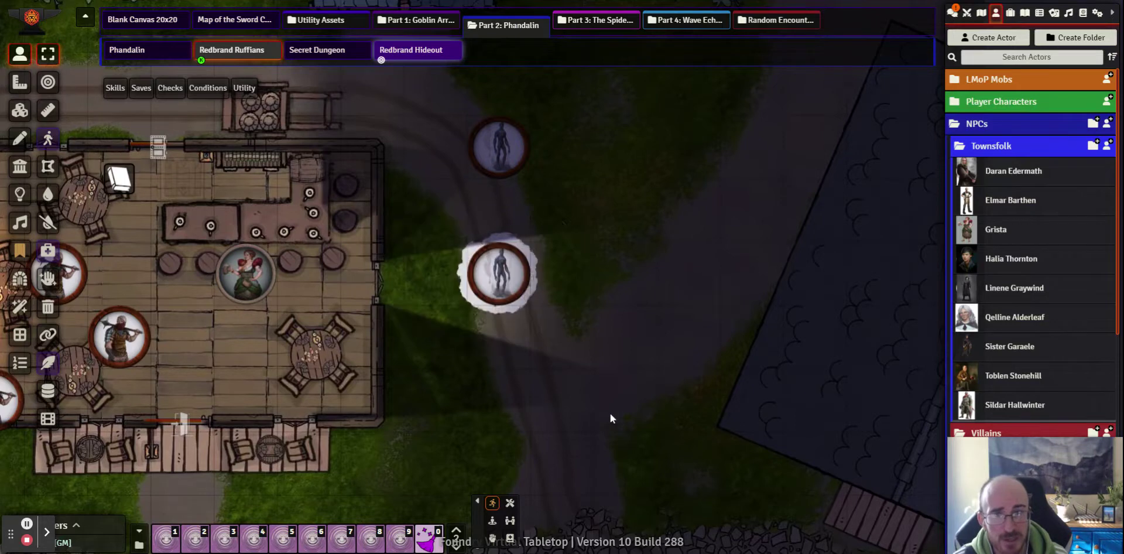
left_click(502, 272)
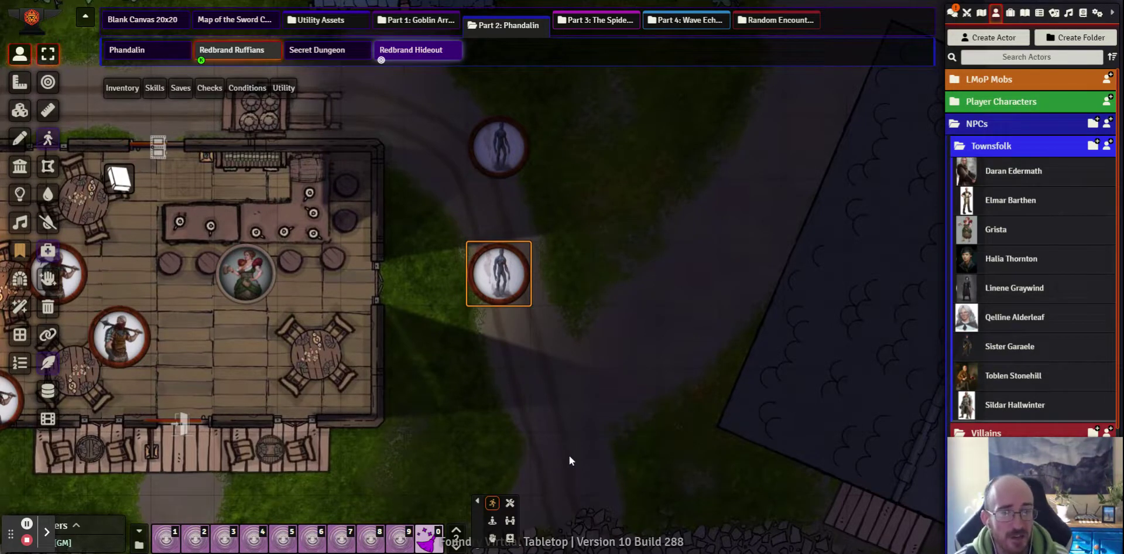
Open Verish's Polymorpher Manager from the character sheet and turn off Ordered selection.
right_click(507, 284)
double_click(505, 274)
left_click(709, 89)
double_click(499, 272)
left_click(694, 88)
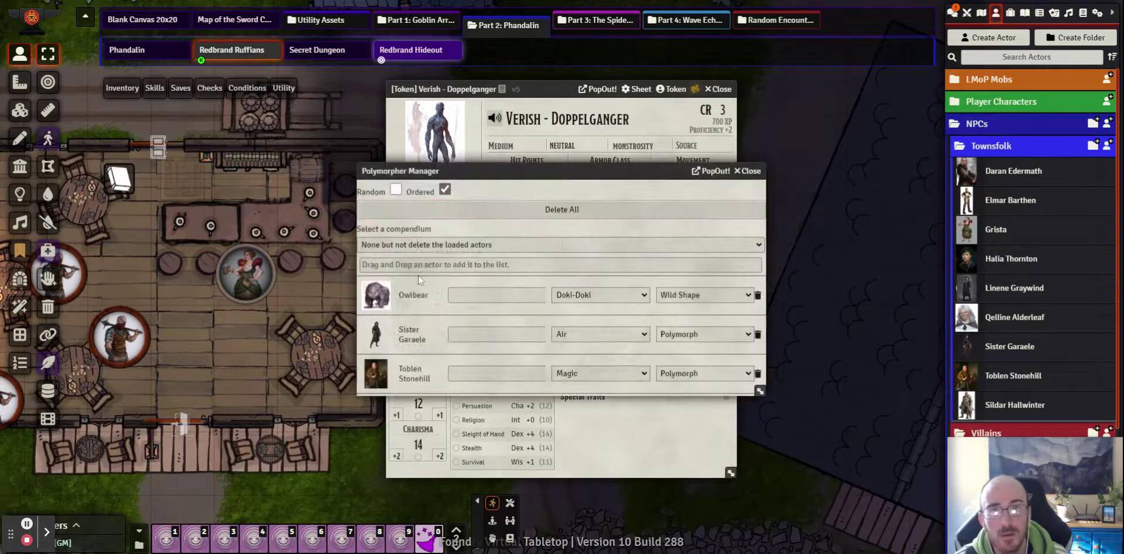
left_click(446, 189)
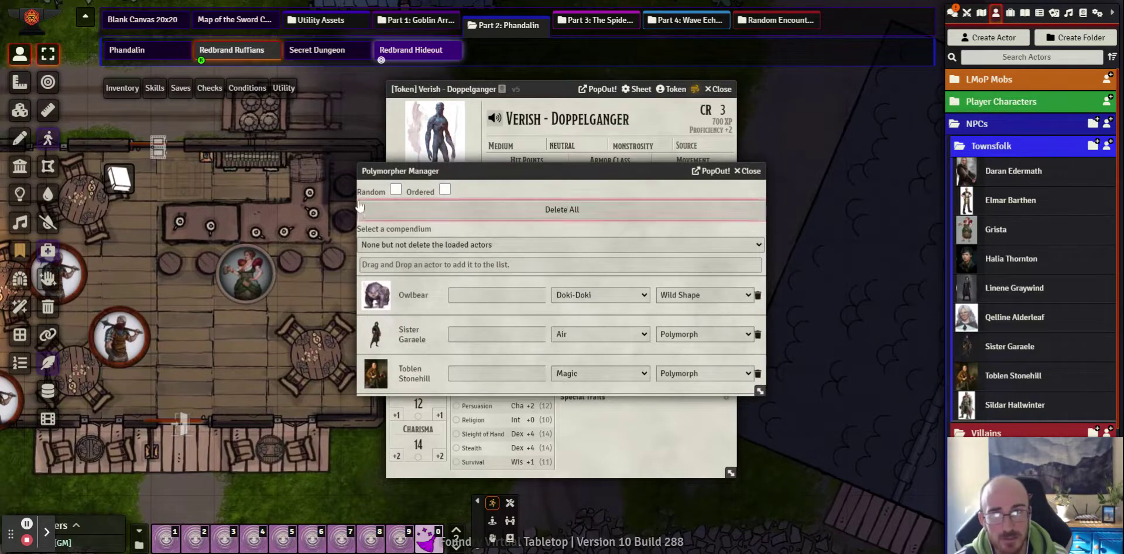
Transform Verish into the Owlbear using Custom Settings with Keep self enabled, and select the transformed token.
left_click(376, 296)
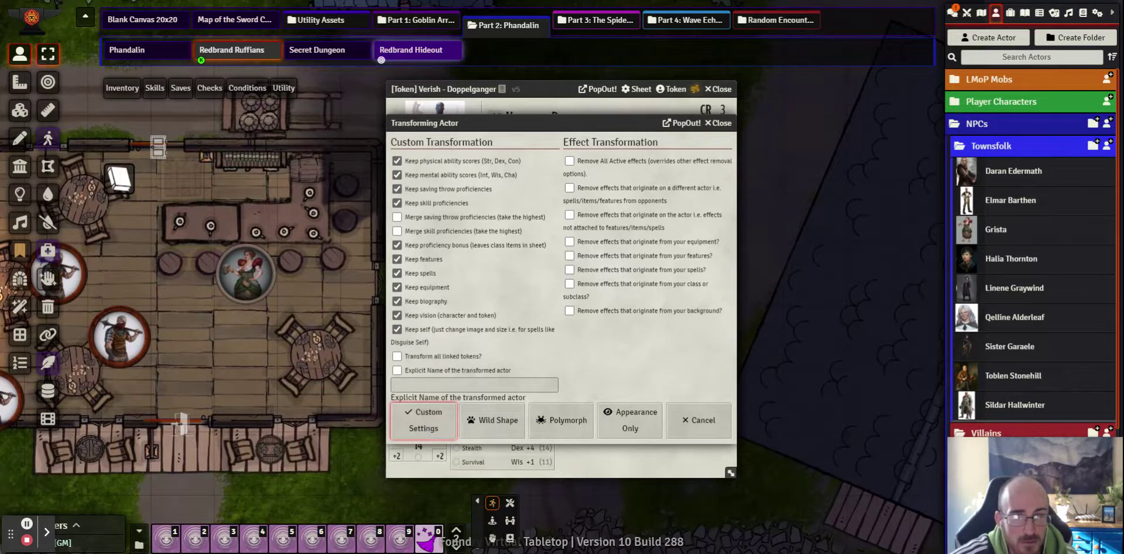
left_click(434, 421)
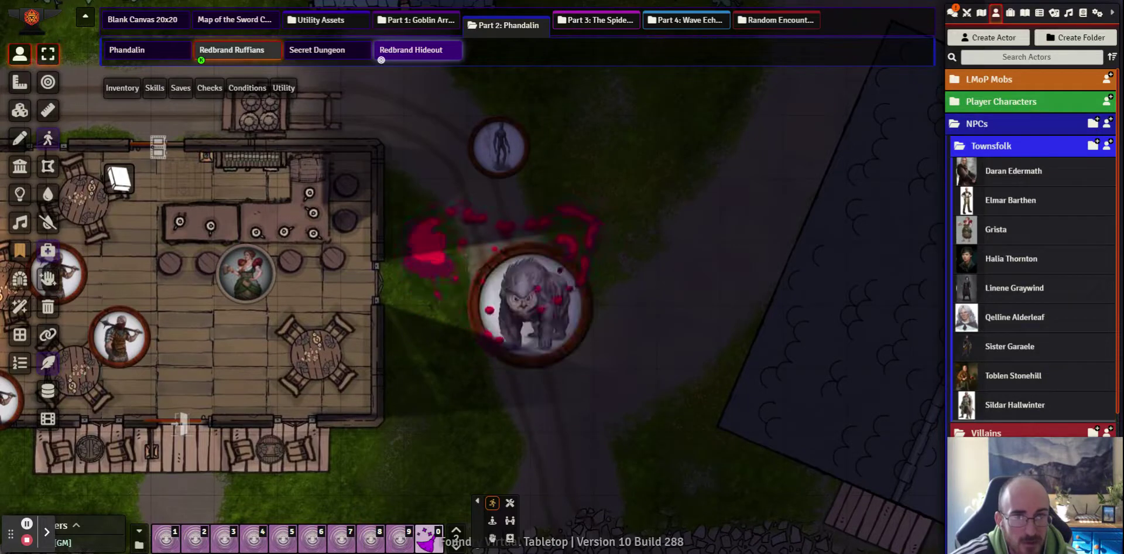
left_click(549, 326)
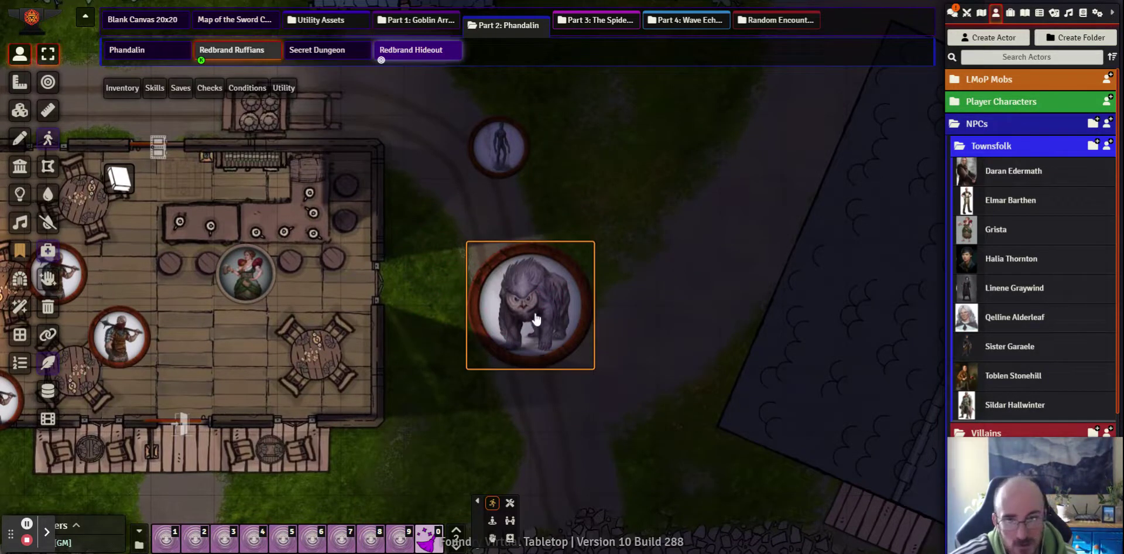
Inspect the attributes, features and other sections of the transformed Owlbear token's character sheet, and close the sheet.
double_click(535, 319)
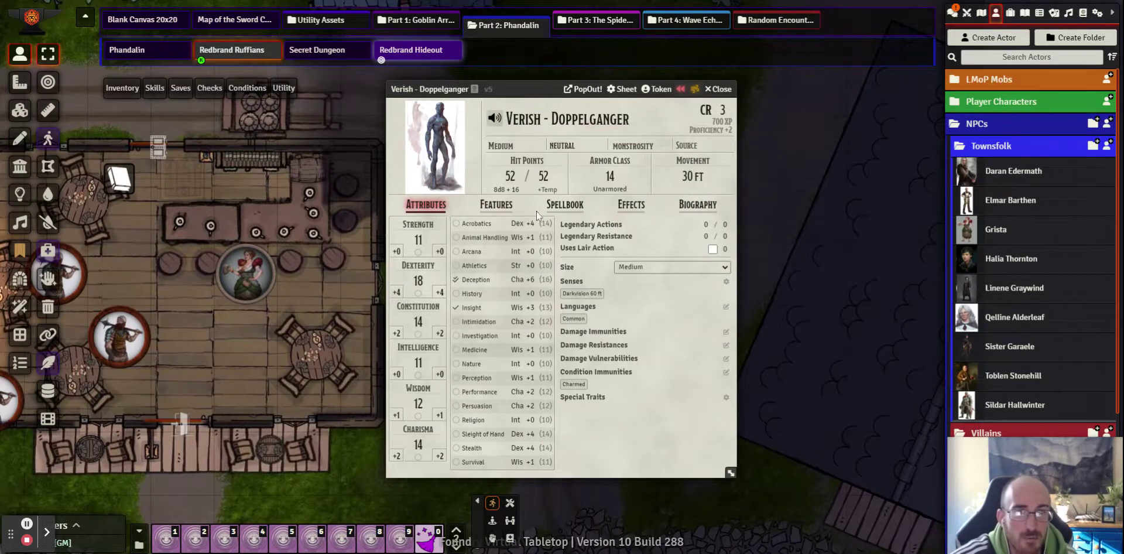
left_click(495, 206)
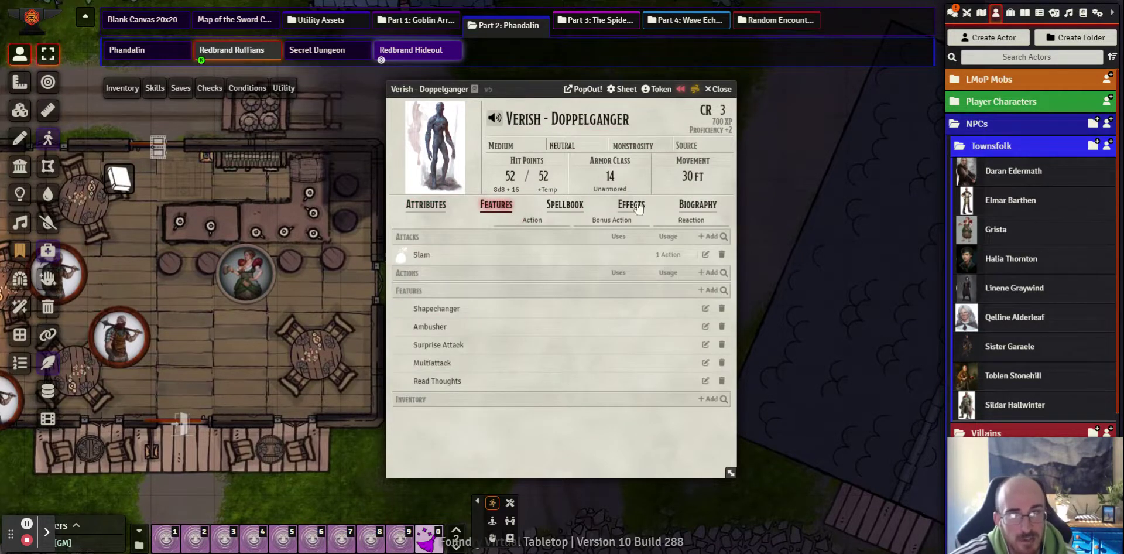
left_click(588, 206)
left_click(426, 205)
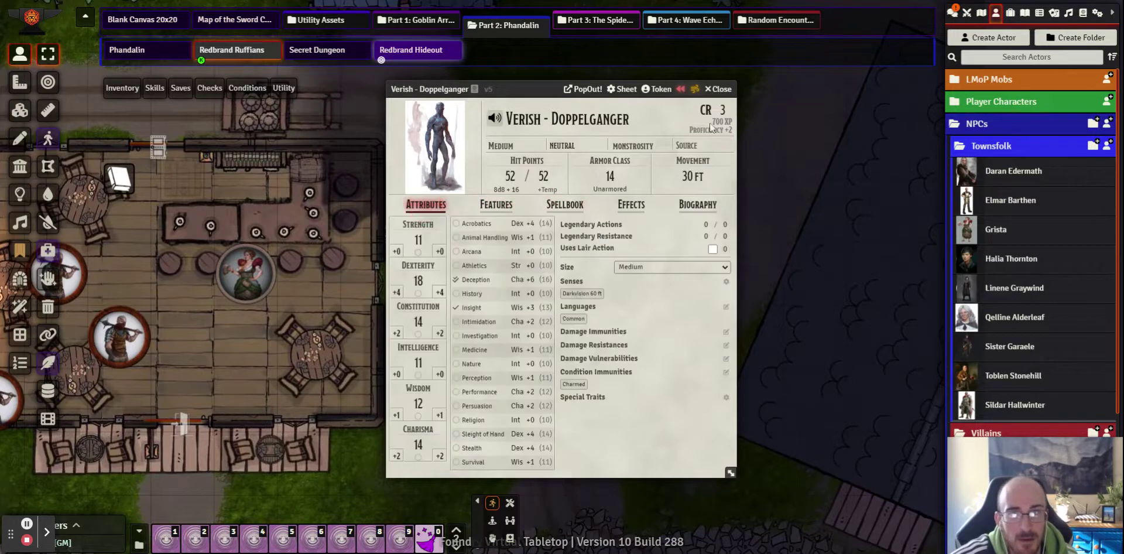
left_click(719, 89)
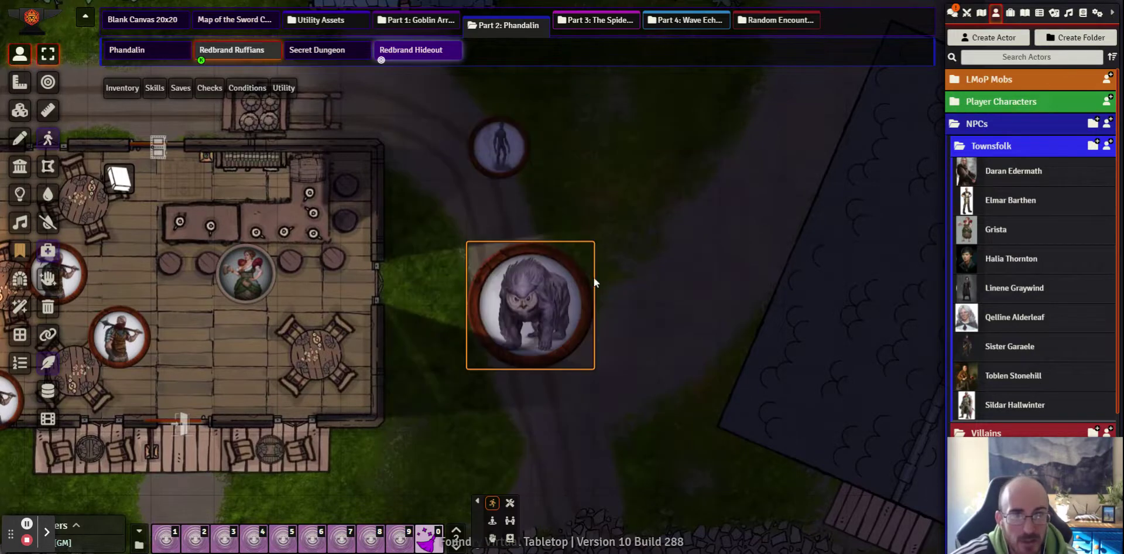
Revert the custom-transformed Owlbear token to Verish's original form.
right_click(539, 290)
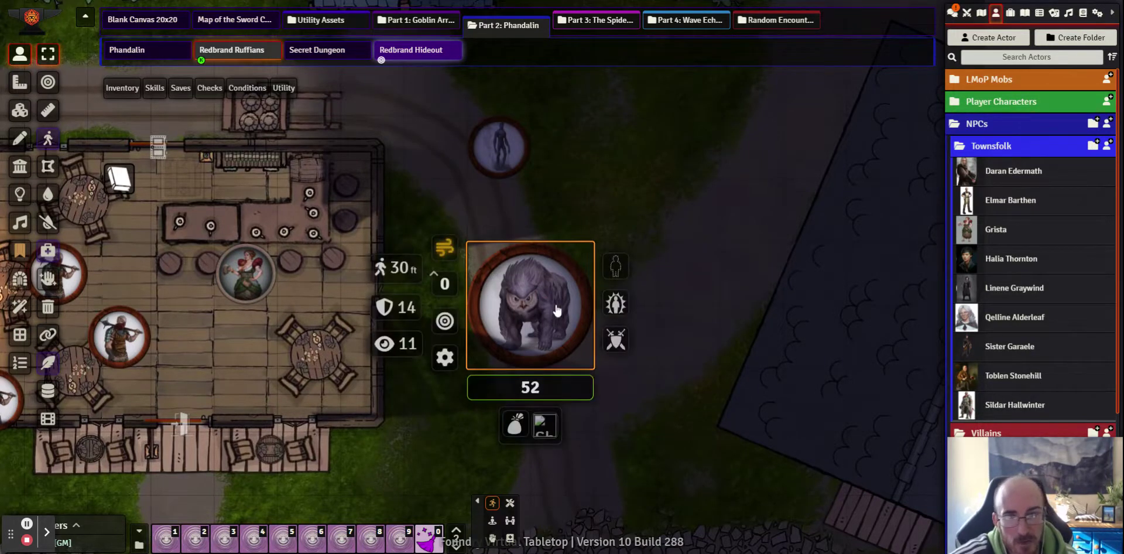
left_click(449, 253)
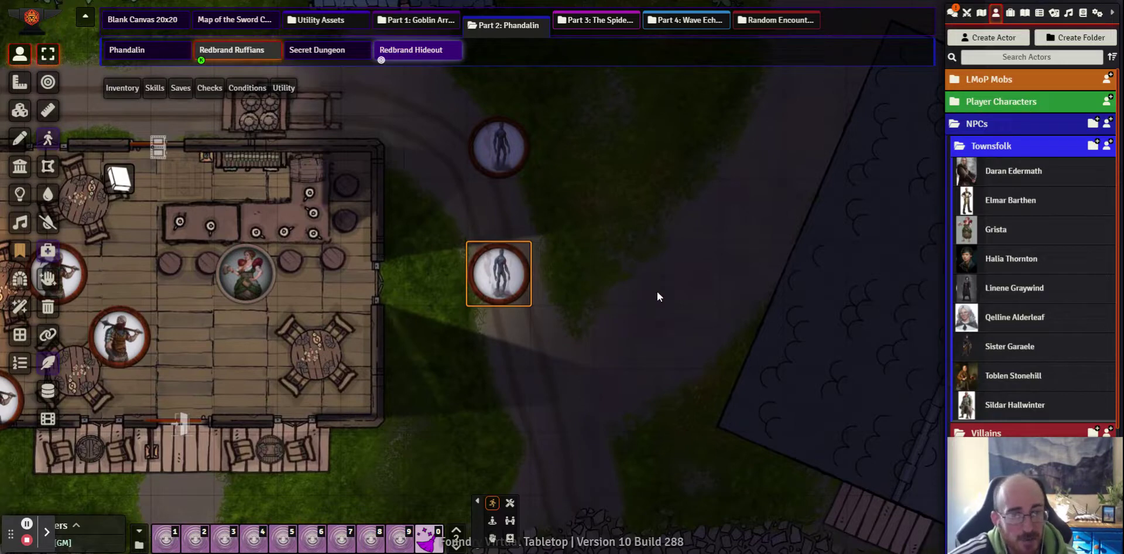